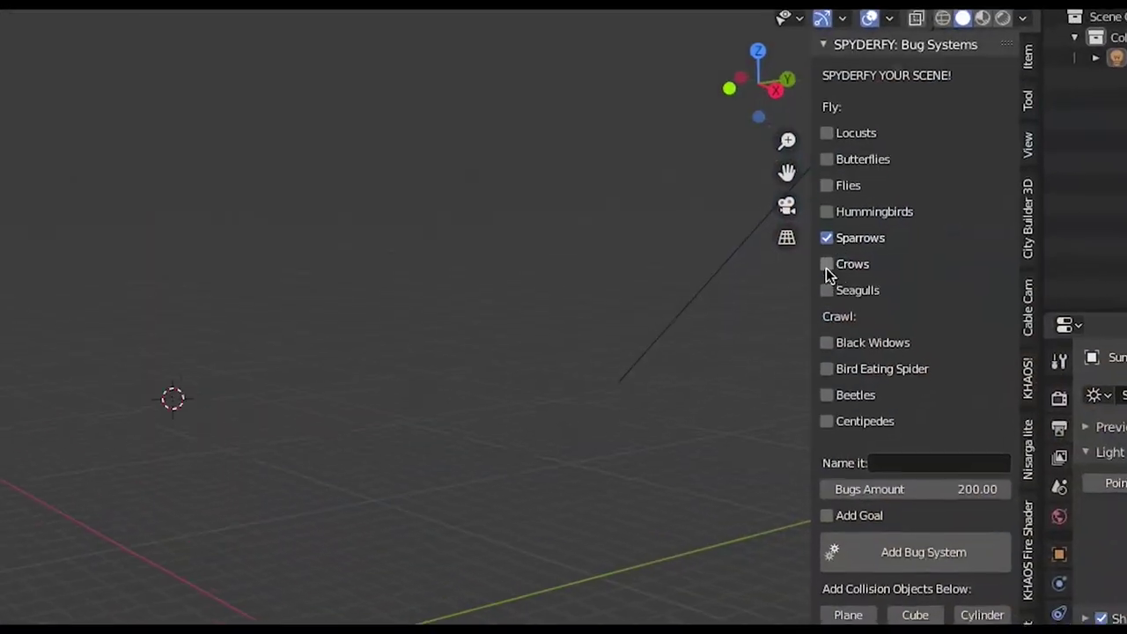
Step: Include Crows and Seagulls among the flying creatures and name the bug system Flock
{"action": "left_click", "coordinate": [827, 265]}
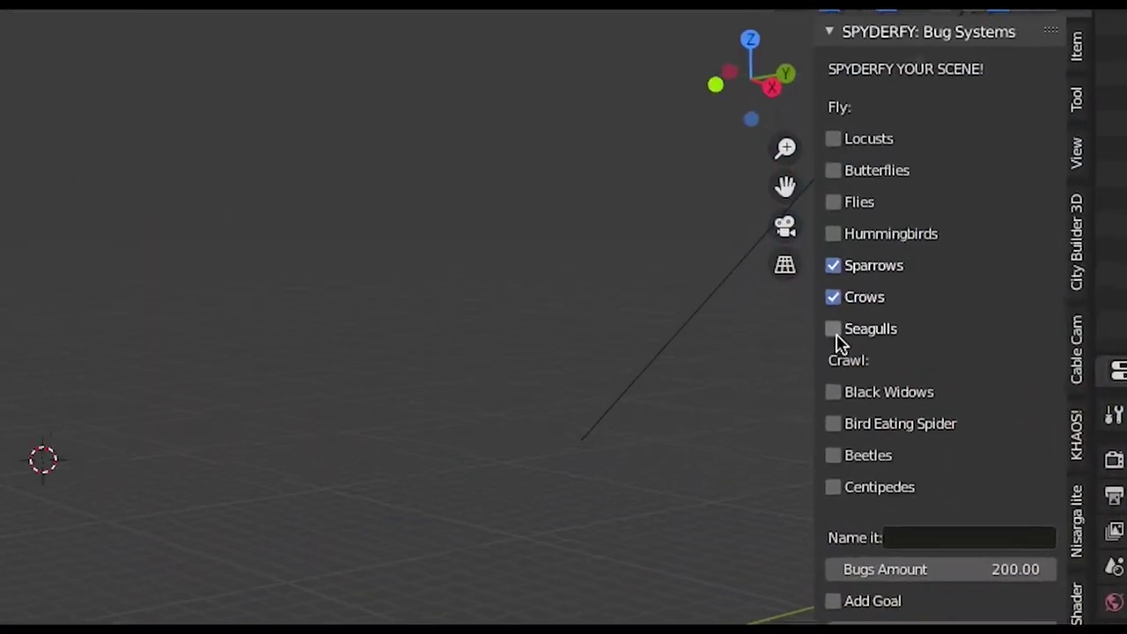
{"action": "left_click", "coordinate": [827, 289]}
{"action": "left_click", "coordinate": [916, 462]}
{"action": "type", "text": "Flock"}
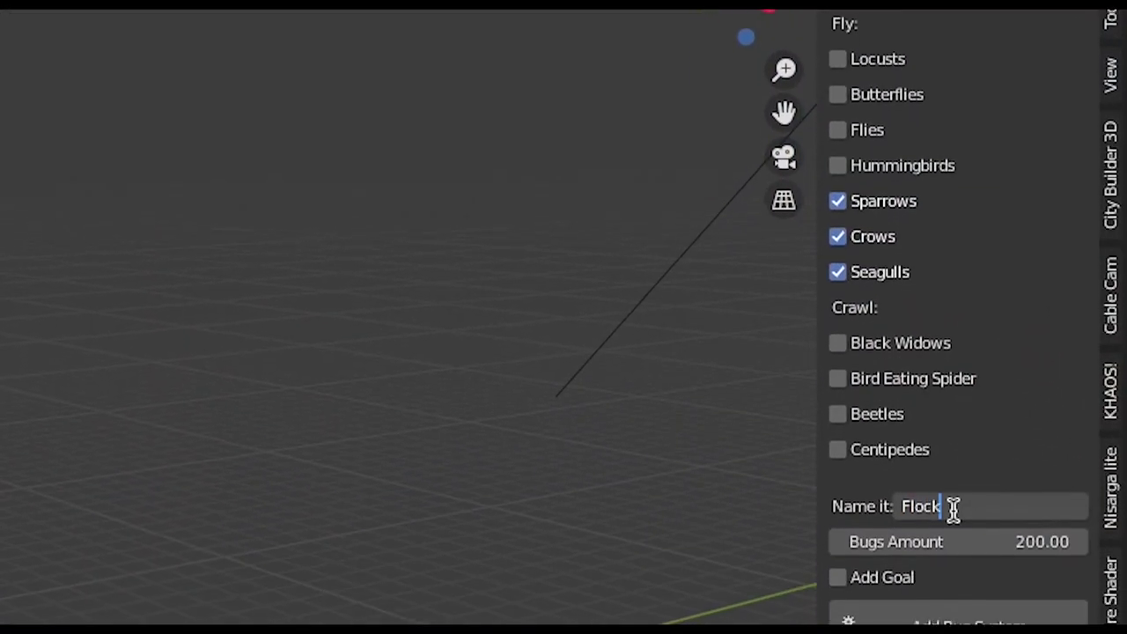
Step: Enable a goal for the flock, set the bugs amount to 120 and add the bug system
{"action": "left_click", "coordinate": [867, 574]}
{"action": "left_click", "coordinate": [916, 543]}
{"action": "type", "text": "120"}
{"action": "key", "text": "Return"}
{"action": "left_click", "coordinate": [925, 382]}
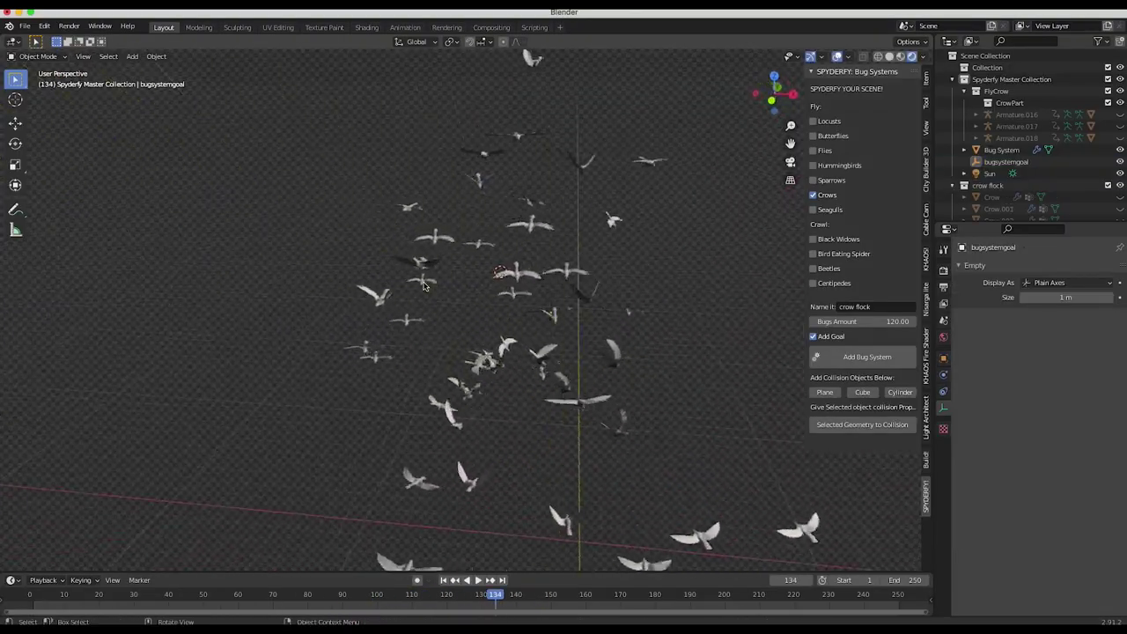
Step: Inspect the crow flock from a different angle and play its animation
{"action": "middle_click_drag", "start_coordinate": [423, 286], "coordinate": [436, 308]}
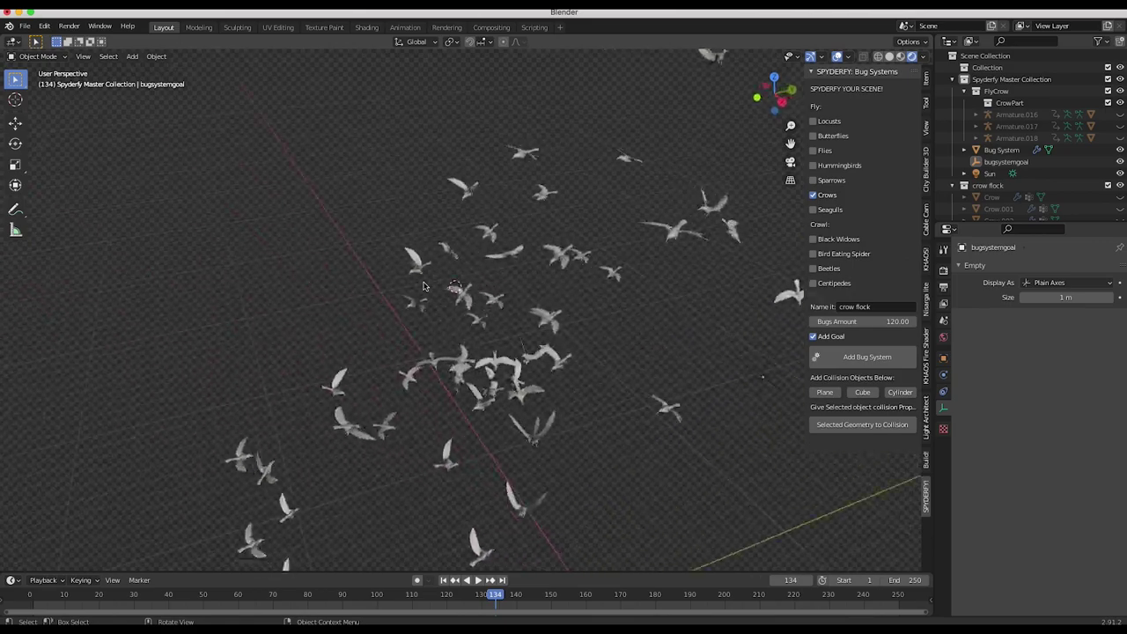
{"action": "scroll", "coordinate": [436, 308], "scroll_direction": "up", "scroll_amount": 5}
{"action": "key", "text": "shift+space"}
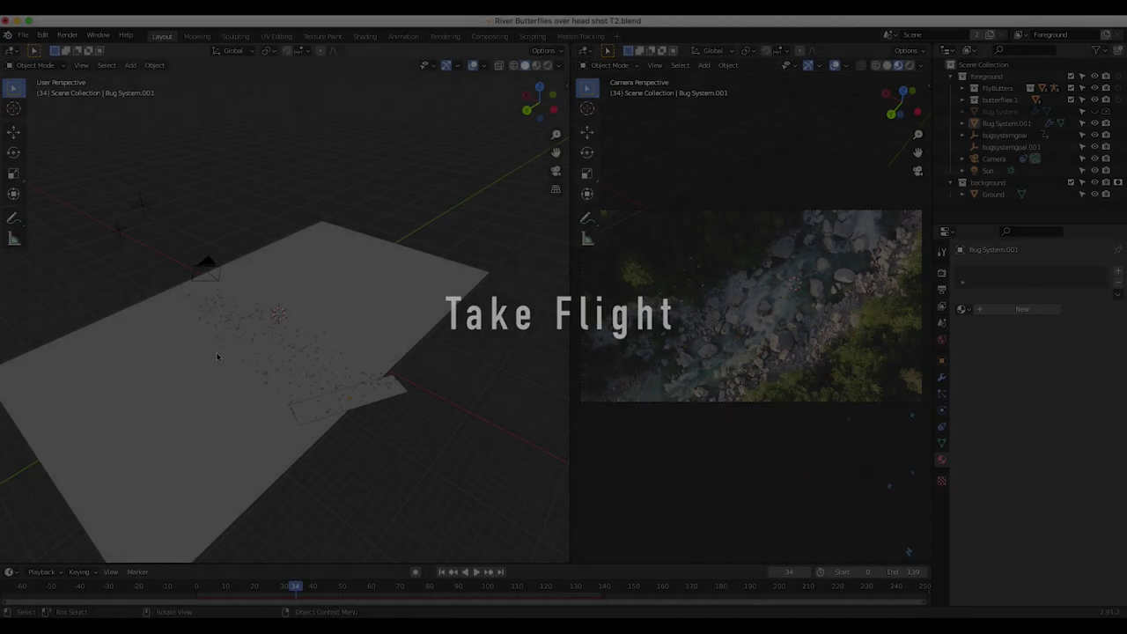
Step: Examine the river butterfly scene's ground plane, camera and emitter from several angles
{"action": "scroll", "coordinate": [302, 307], "scroll_direction": "right", "scroll_amount": 10}
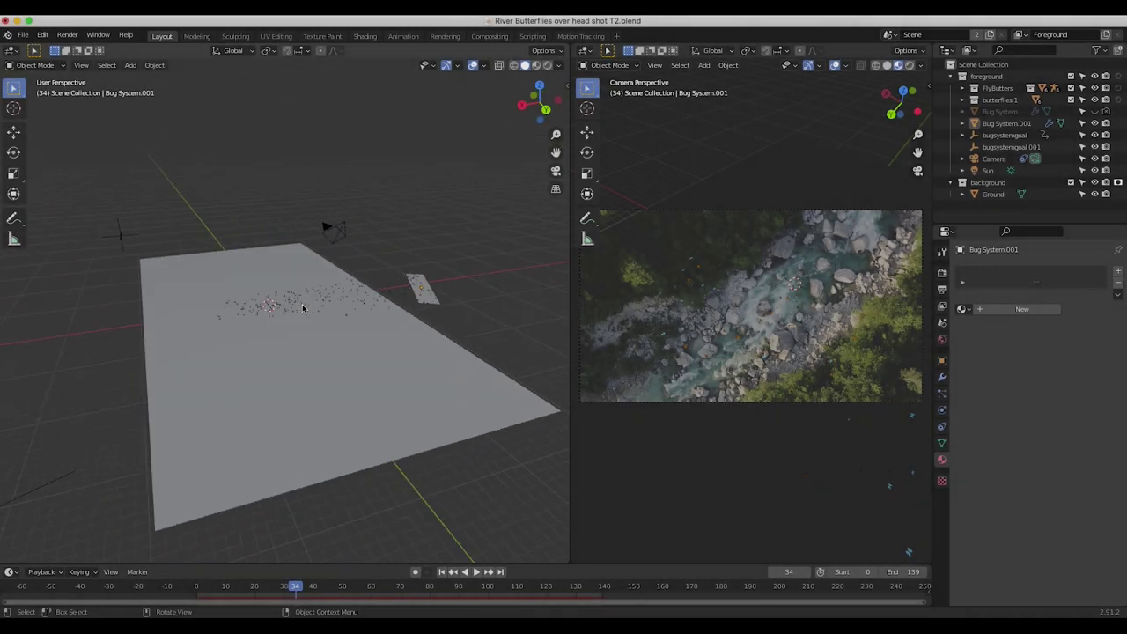
{"action": "scroll", "coordinate": [302, 307], "scroll_direction": "right", "scroll_amount": 10}
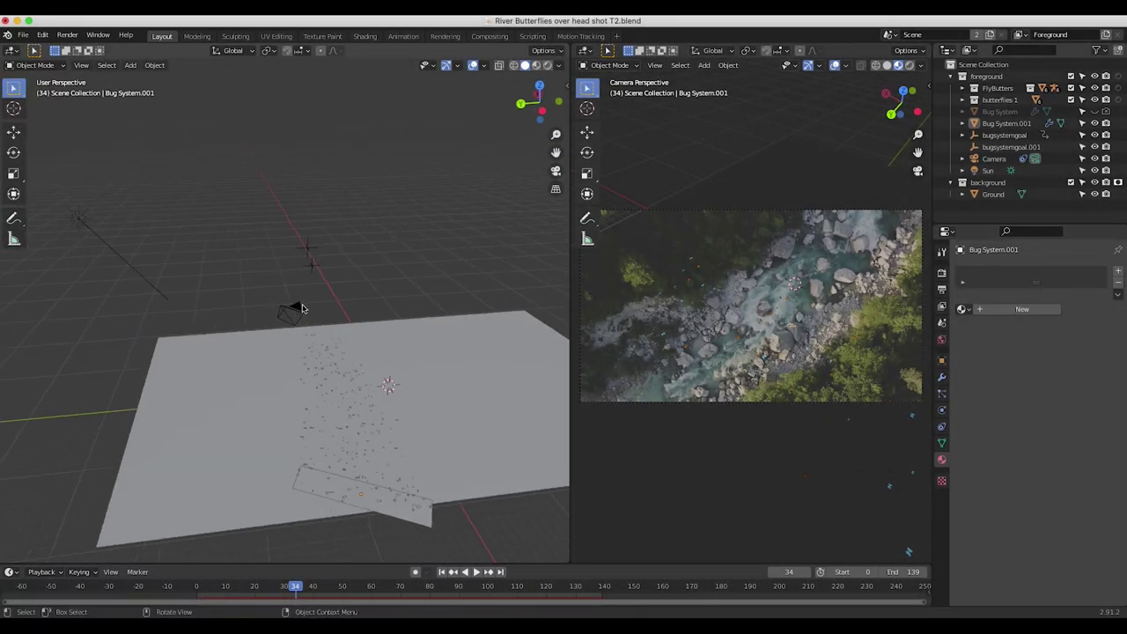
{"action": "scroll", "coordinate": [302, 307], "scroll_direction": "right", "scroll_amount": 3}
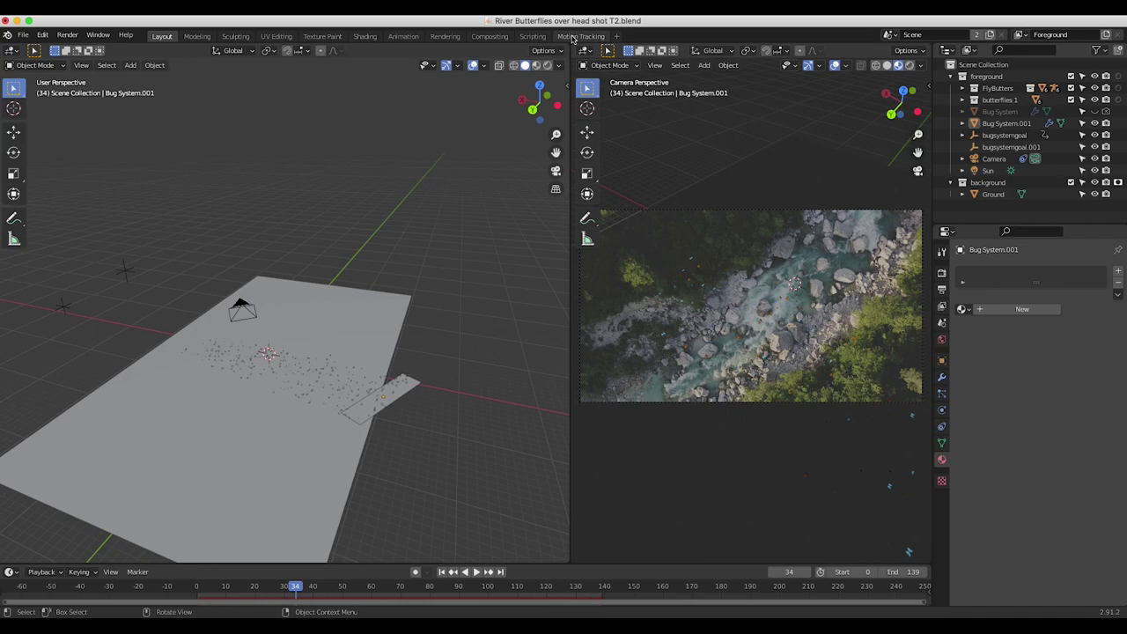
Step: Switch to the Motion Tracking workspace and play the tracked river clip to review its tracking markers
{"action": "left_click", "coordinate": [571, 38]}
{"action": "key", "text": "space"}
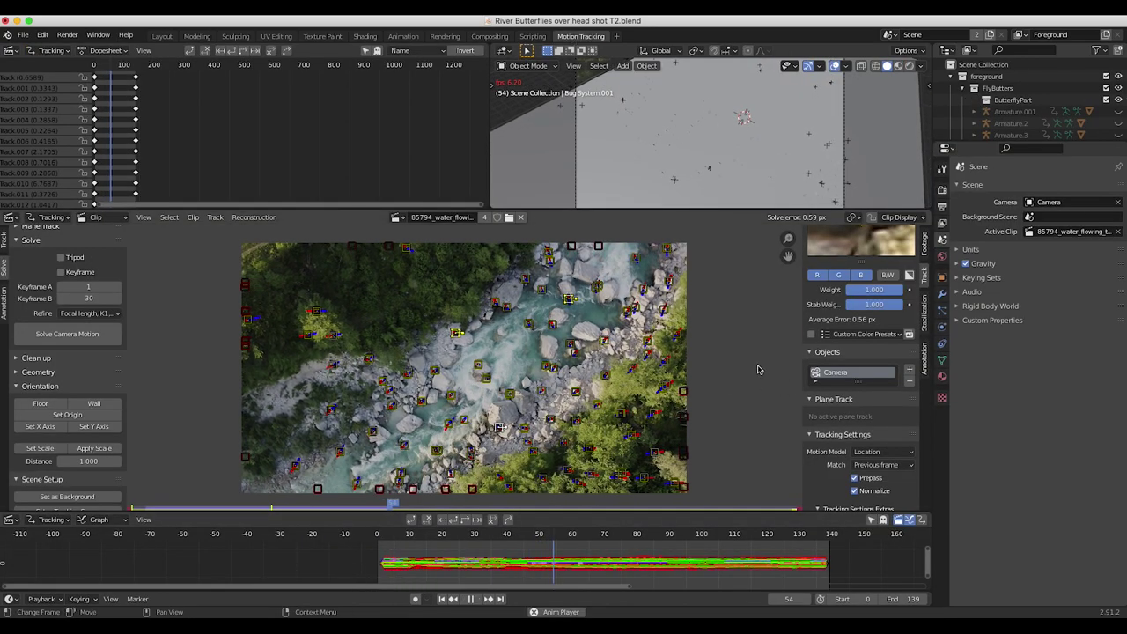
{"action": "key", "text": "space"}
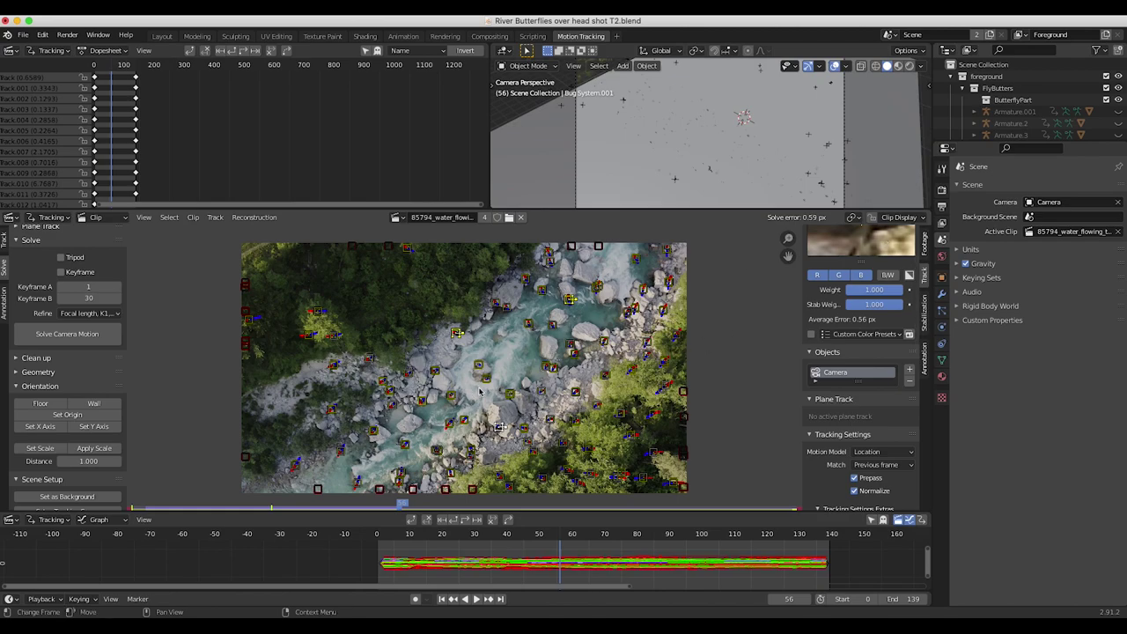
{"action": "middle_click_drag", "start_coordinate": [531, 375], "coordinate": [533, 367]}
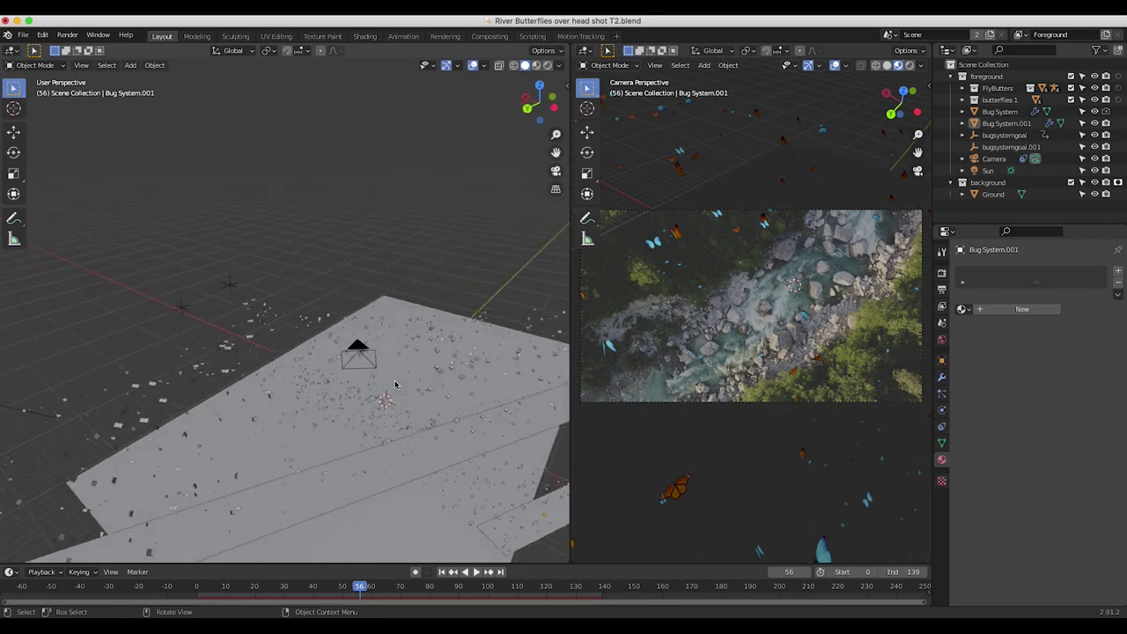
Step: Review the Spyderfy bug system settings for the butterflies and hide them again
{"action": "middle_click_drag", "start_coordinate": [370, 387], "coordinate": [407, 382]}
{"action": "left_click", "coordinate": [565, 85]}
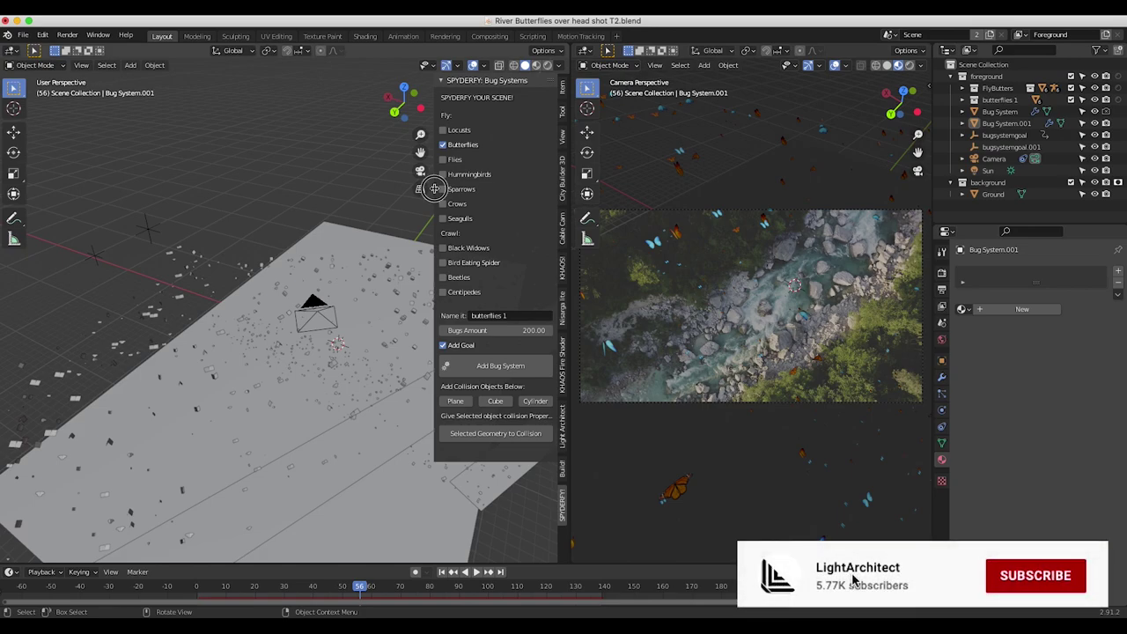
{"action": "key", "text": "n"}
{"action": "middle_click_drag", "start_coordinate": [378, 264], "coordinate": [426, 313]}
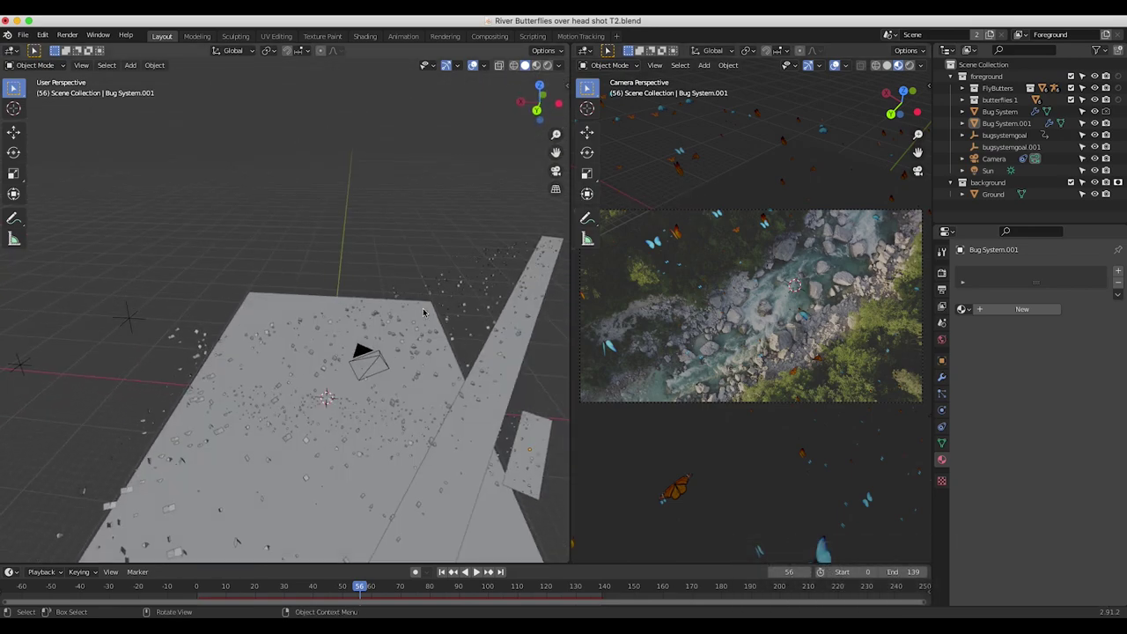
Step: Select the camera, the small emitter Bug System.001 and the bugsystemgoal empty in turn to examine their placement
{"action": "left_click", "coordinate": [365, 350]}
{"action": "mouse_move", "coordinate": [363, 356]}
{"action": "middle_mouse_down"}
{"action": "mouse_move", "coordinate": [393, 352]}
{"action": "mouse_move", "coordinate": [348, 359]}
{"action": "middle_mouse_up"}
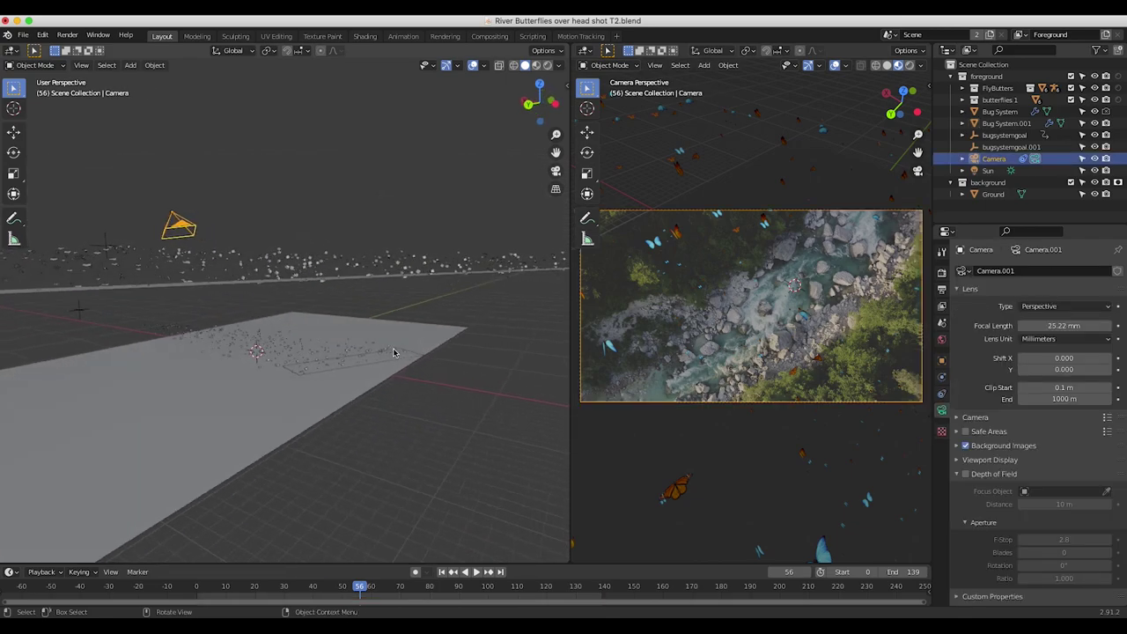
{"action": "left_click", "coordinate": [345, 361]}
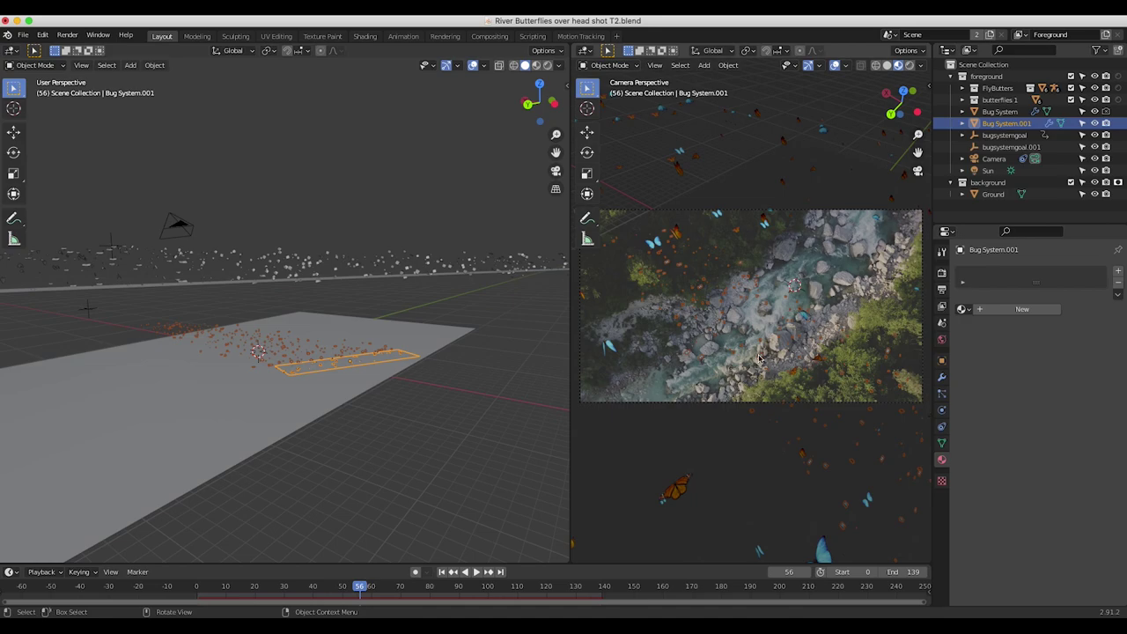
{"action": "middle_click_drag", "start_coordinate": [312, 361], "coordinate": [119, 246]}
{"action": "left_click", "coordinate": [294, 188]}
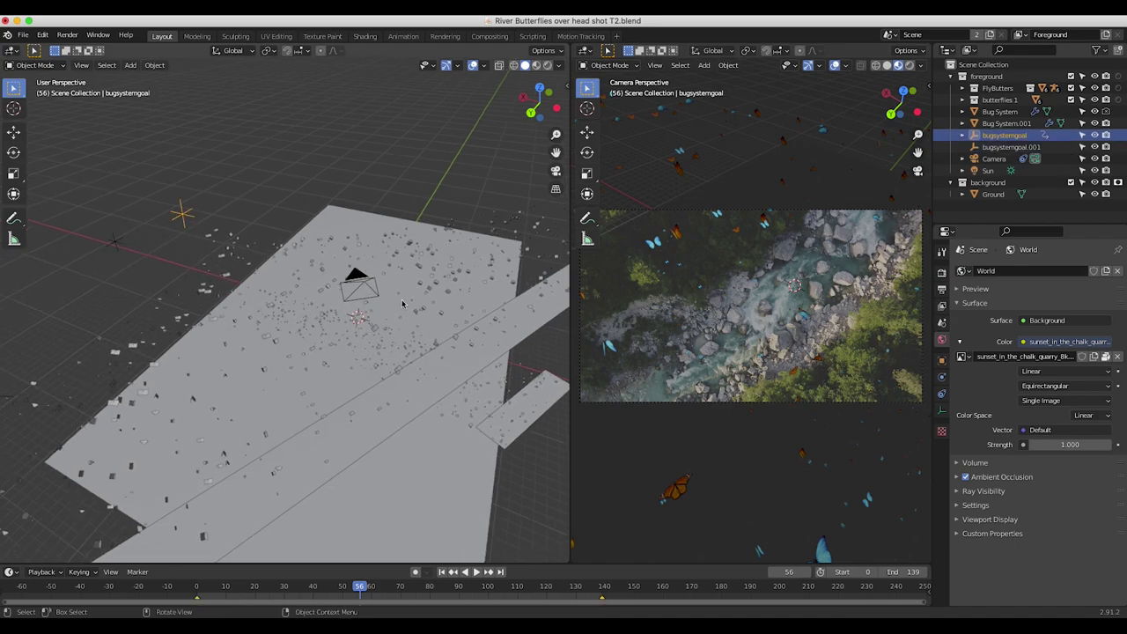
Step: Select the long emitter Bug System and show its particle settings
{"action": "middle_click_drag", "start_coordinate": [403, 304], "coordinate": [380, 310]}
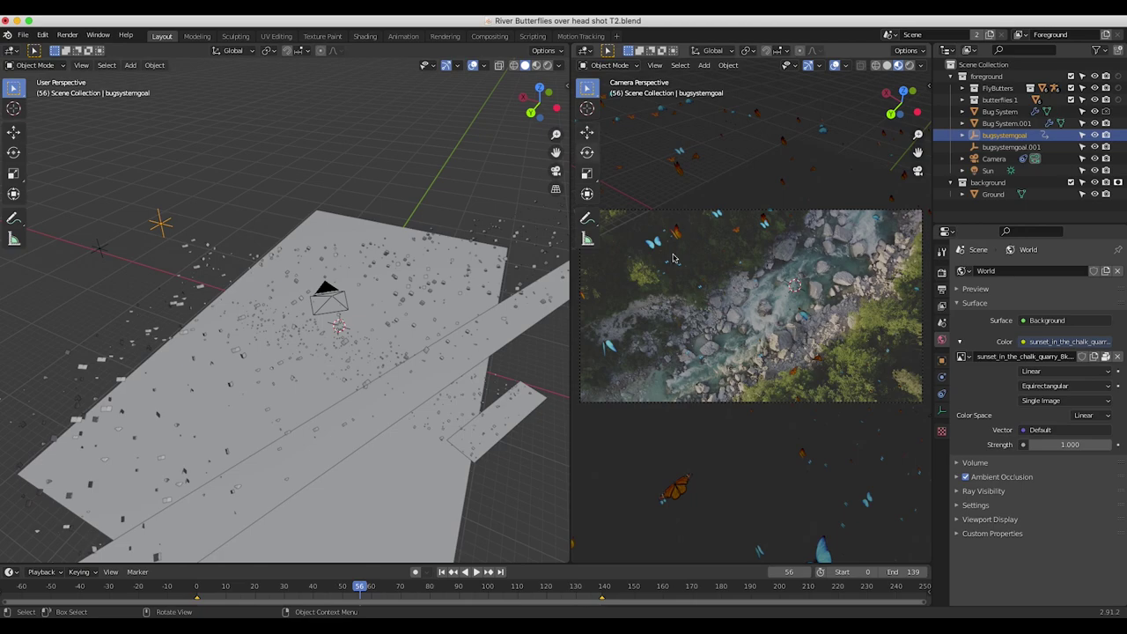
{"action": "middle_click_drag", "start_coordinate": [488, 359], "coordinate": [395, 351], "text": "shift"}
{"action": "left_click", "coordinate": [396, 350]}
{"action": "scroll", "coordinate": [264, 361], "scroll_direction": "down", "scroll_amount": 10}
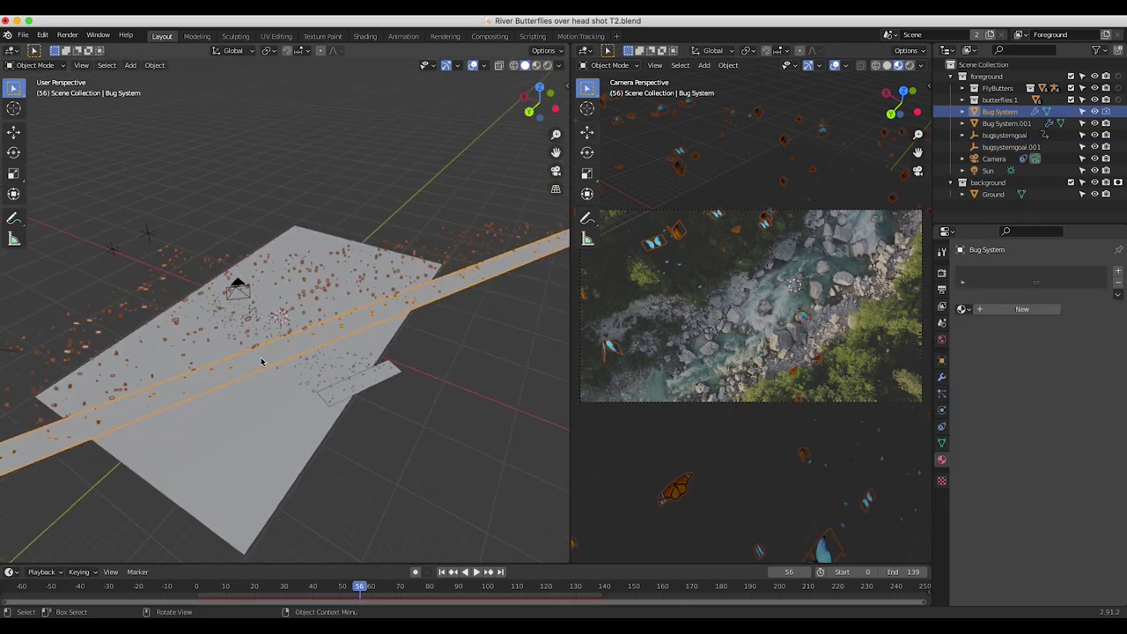
{"action": "scroll", "coordinate": [260, 361], "scroll_direction": "left", "scroll_amount": 10}
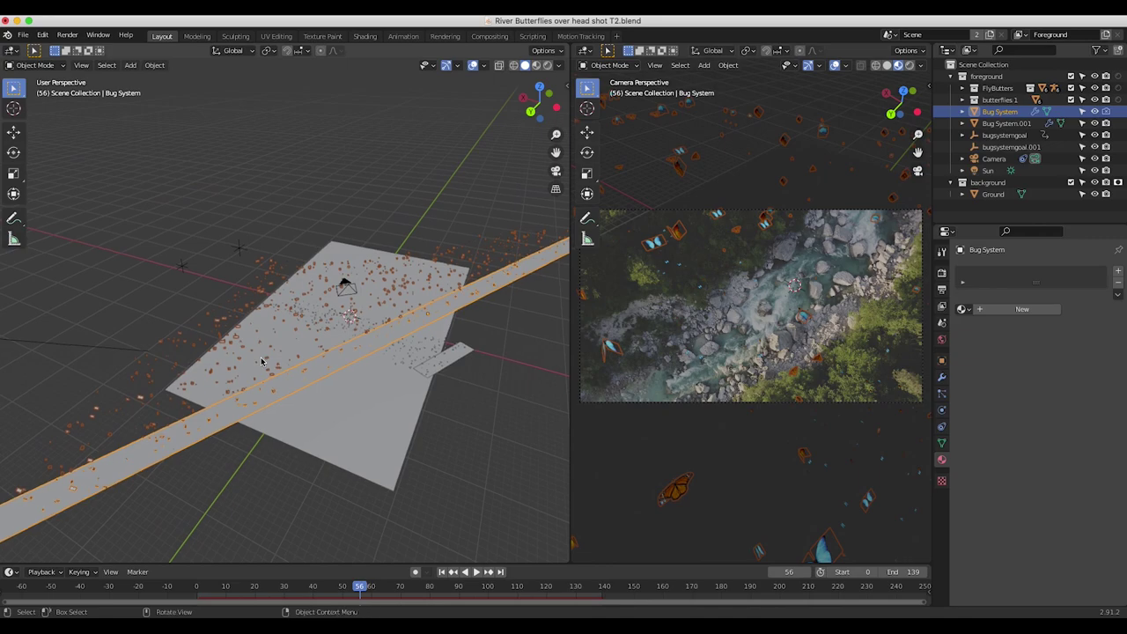
{"action": "left_click", "coordinate": [941, 394]}
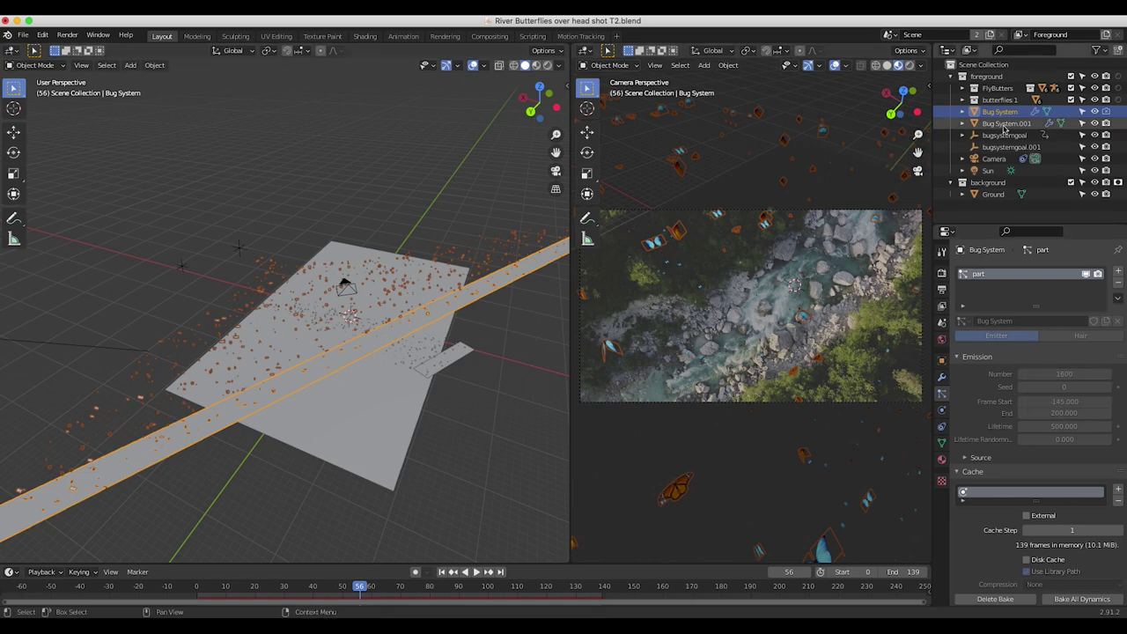
Step: Show the particle settings of Bug System.001 and examine its emitter above the ground plane
{"action": "left_click", "coordinate": [1005, 125]}
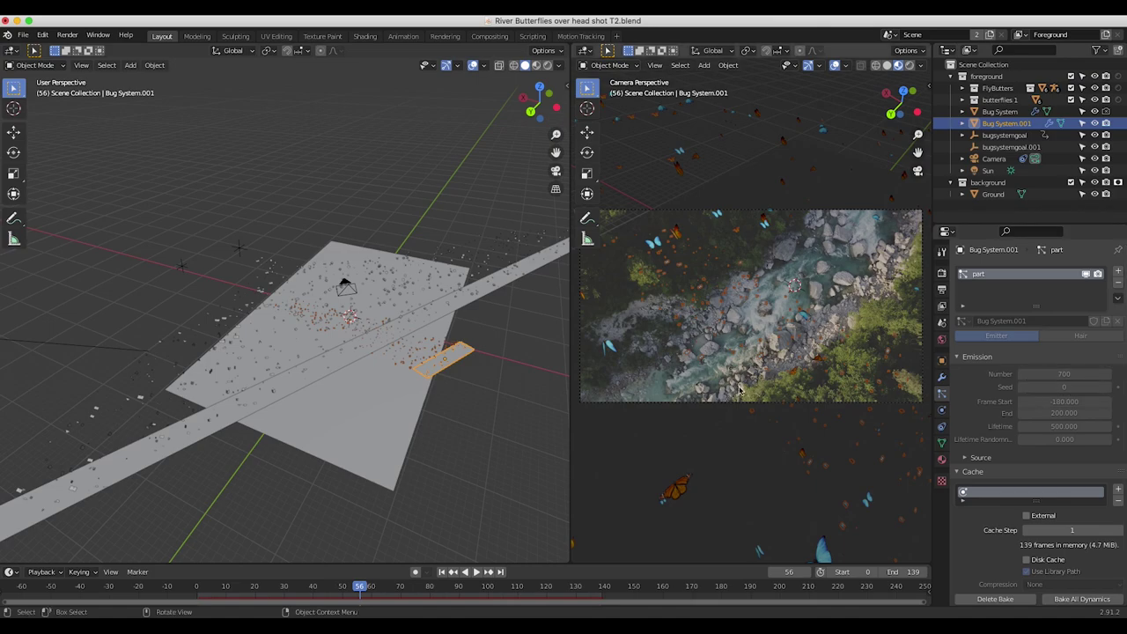
{"action": "scroll", "coordinate": [308, 351], "scroll_direction": "up", "scroll_amount": 4}
{"action": "middle_click_drag", "start_coordinate": [308, 351], "coordinate": [282, 380]}
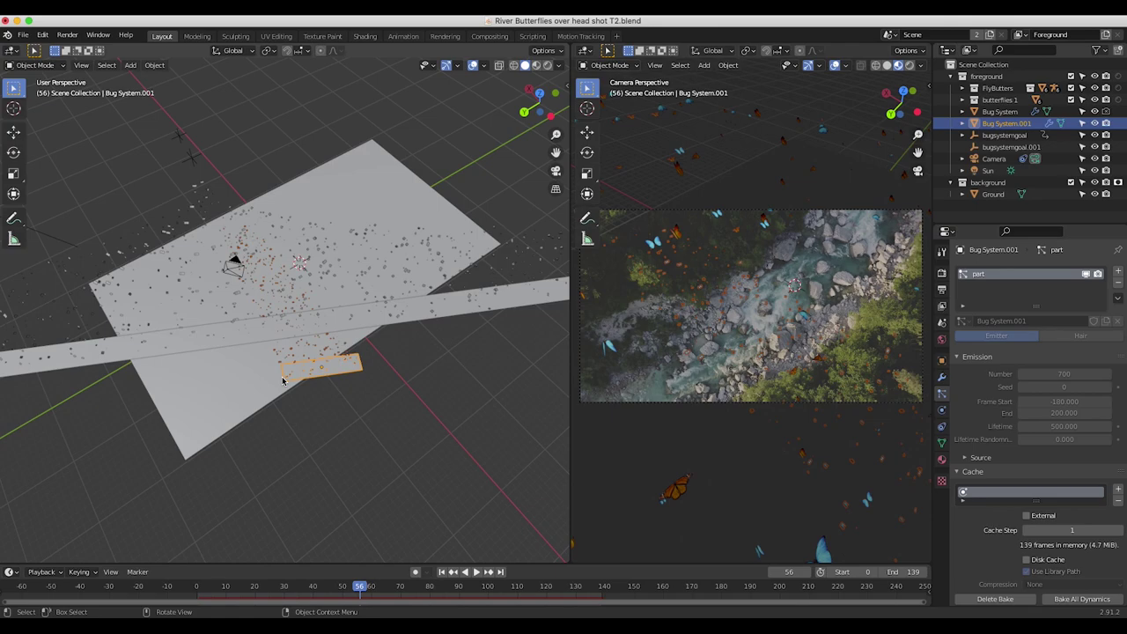
{"action": "middle_click_drag", "start_coordinate": [352, 255], "coordinate": [404, 311]}
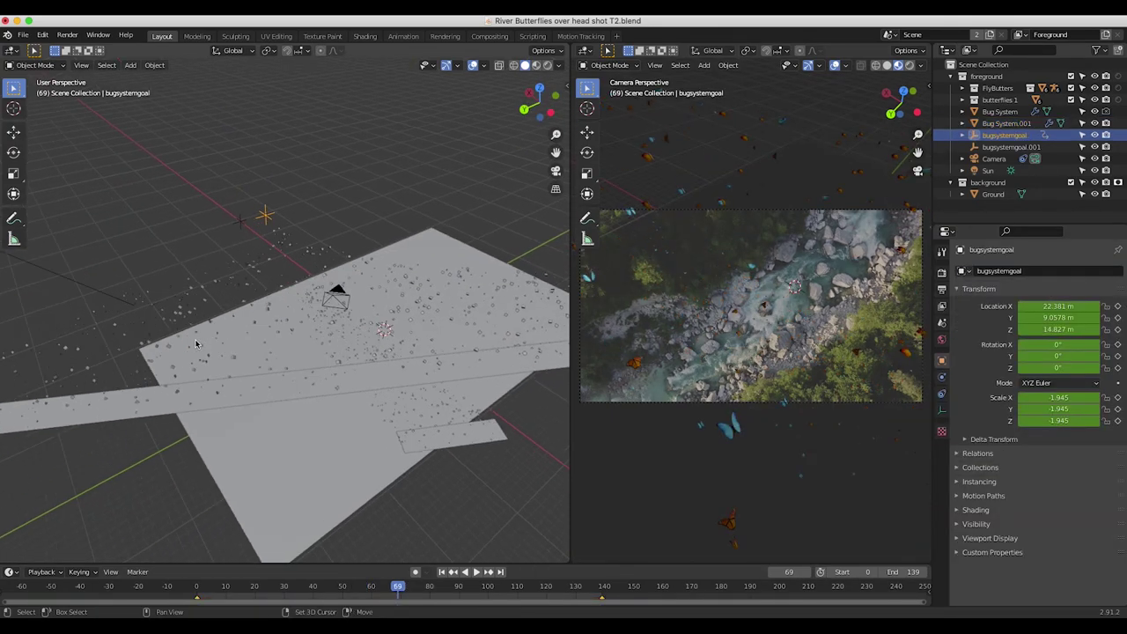
Step: Play the animation from the start of the timeline to watch the butterflies and their moving goal
{"action": "left_click", "coordinate": [199, 587]}
{"action": "key", "text": "space"}
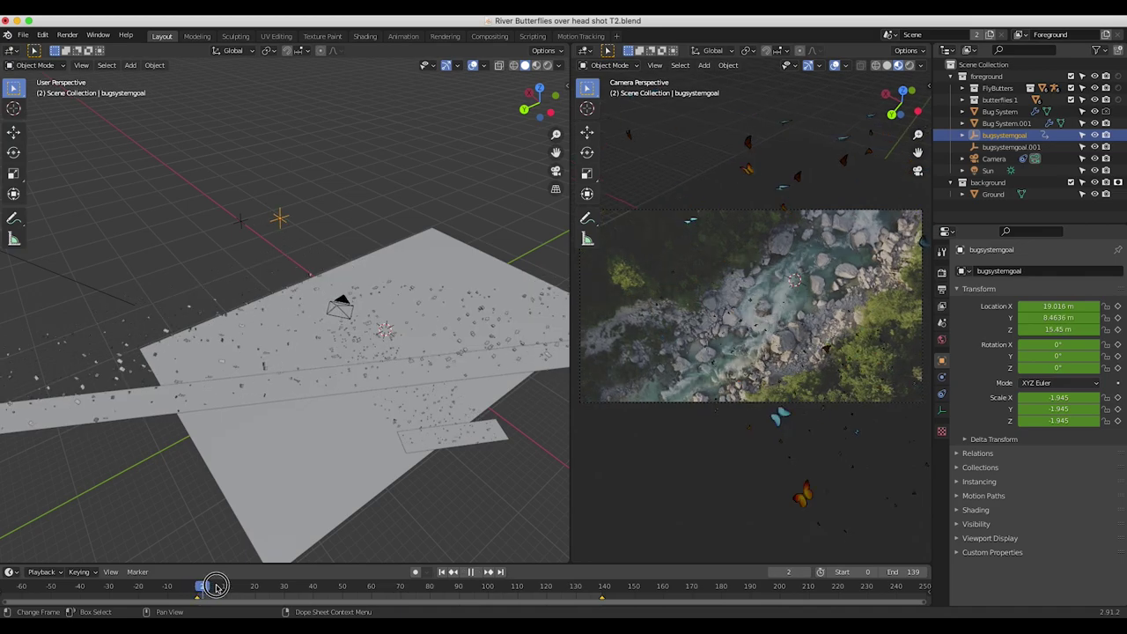
{"action": "key", "text": "space"}
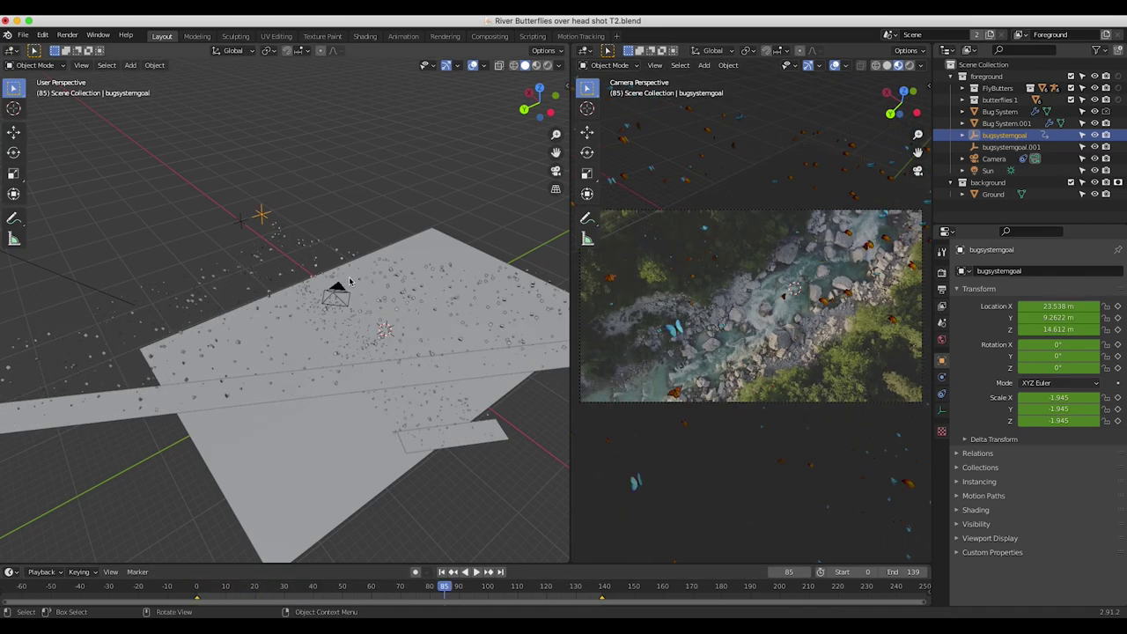
Step: Examine the butterflies in the camera view, select the Bug System swarm there, and clear the selection
{"action": "middle_click_drag", "start_coordinate": [410, 349], "coordinate": [421, 330]}
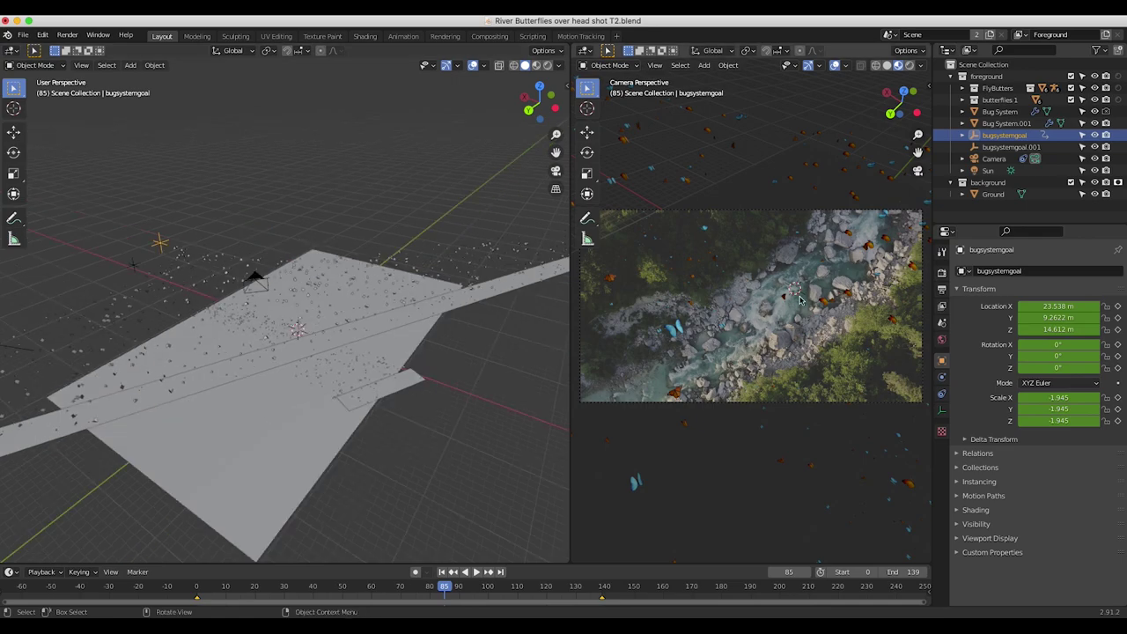
{"action": "scroll", "coordinate": [726, 315], "scroll_direction": "up", "scroll_amount": 1}
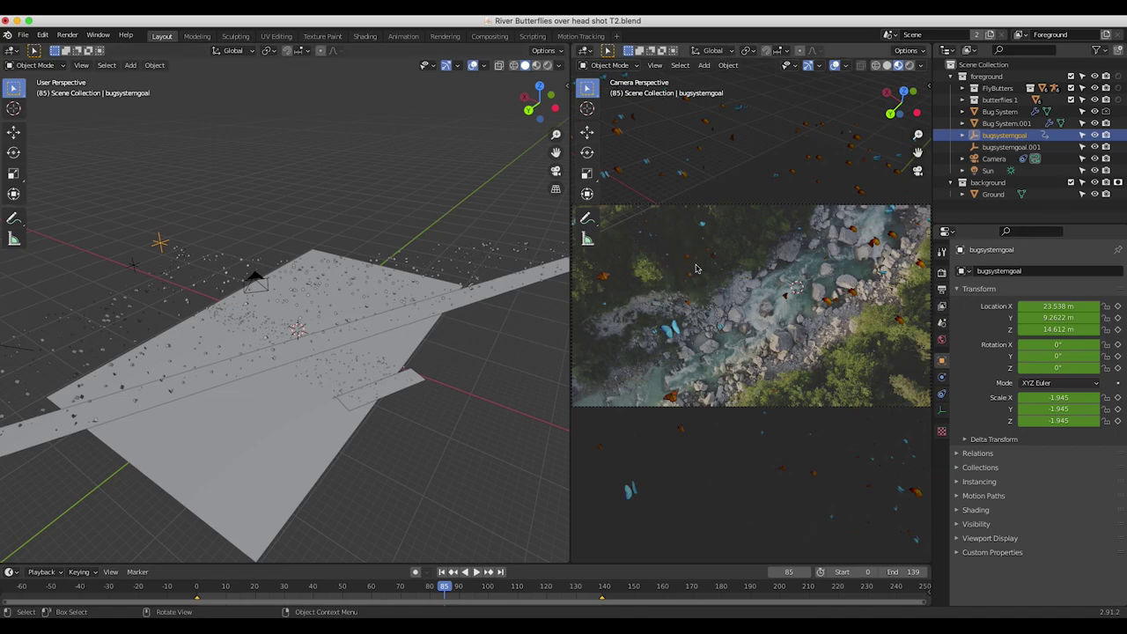
{"action": "left_click", "coordinate": [669, 339]}
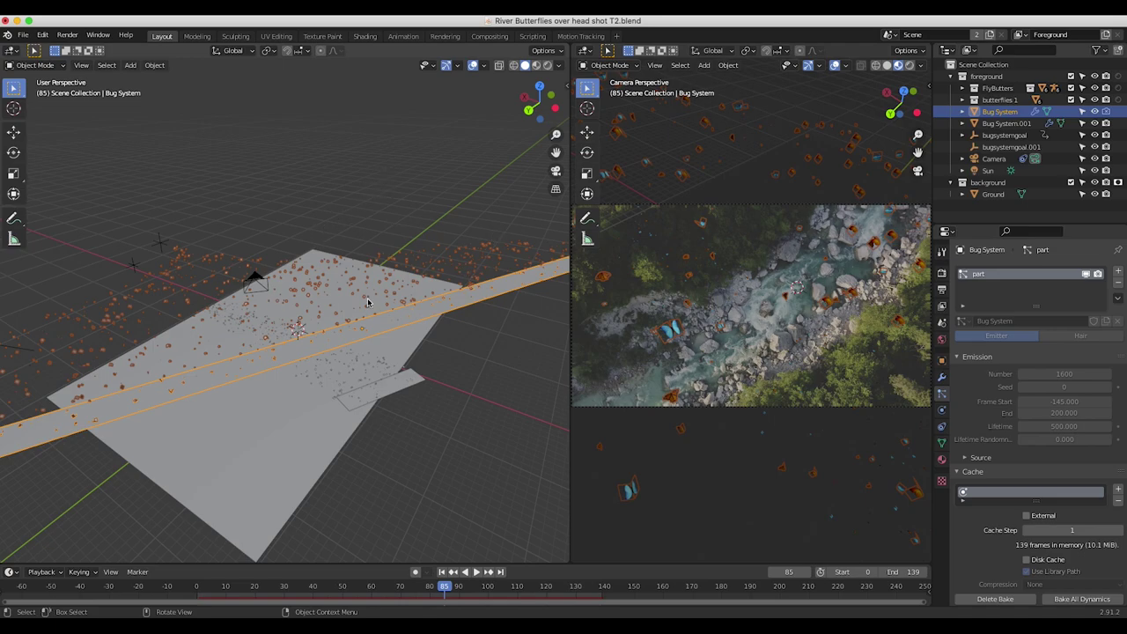
{"action": "middle_click_drag", "start_coordinate": [283, 392], "coordinate": [211, 303]}
{"action": "left_click", "coordinate": [211, 303]}
Step: Show the world's environment texture settings and select the Sun light to examine its direction
{"action": "left_click", "coordinate": [941, 339]}
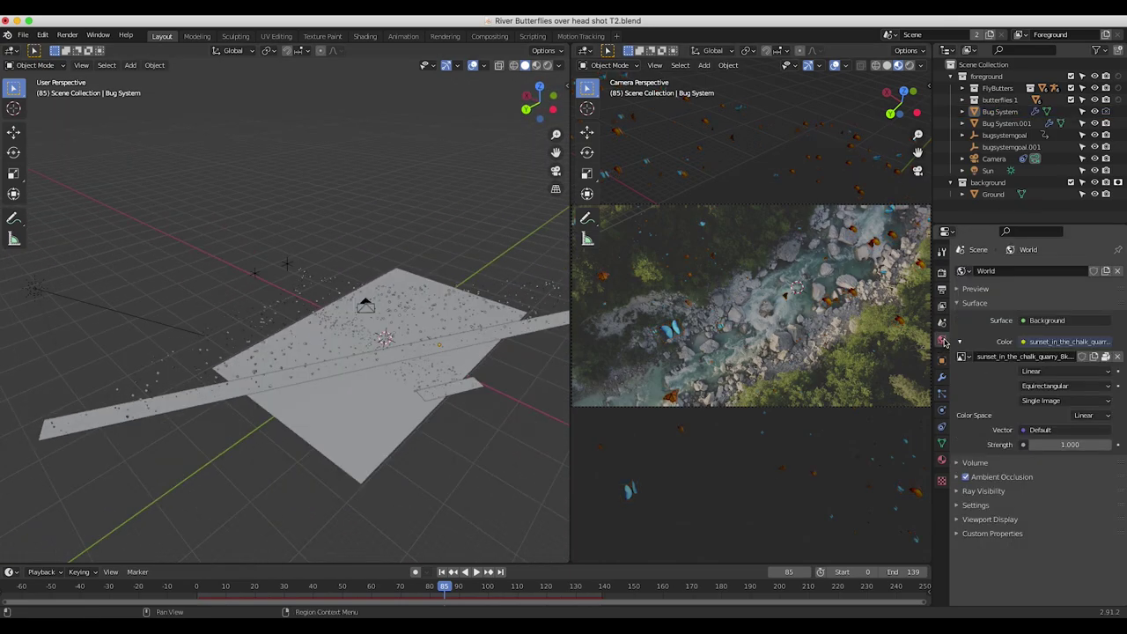
{"action": "left_click", "coordinate": [748, 381]}
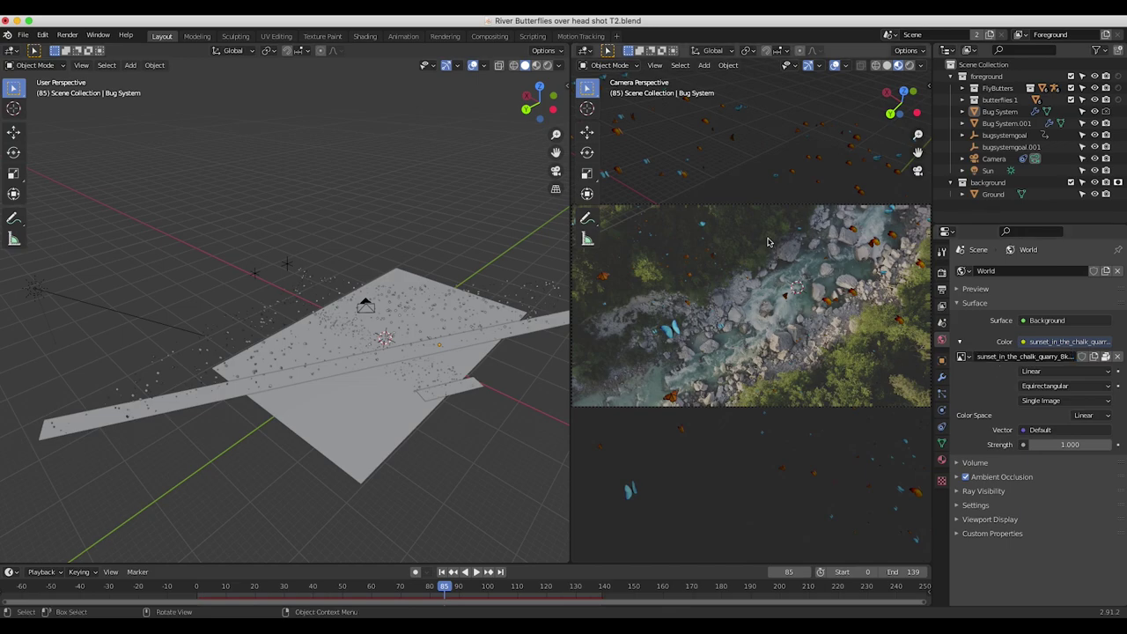
{"action": "middle_click_drag", "start_coordinate": [220, 291], "coordinate": [274, 331]}
{"action": "left_click", "coordinate": [187, 287]}
{"action": "scroll", "coordinate": [274, 331], "scroll_direction": "up", "scroll_amount": 4}
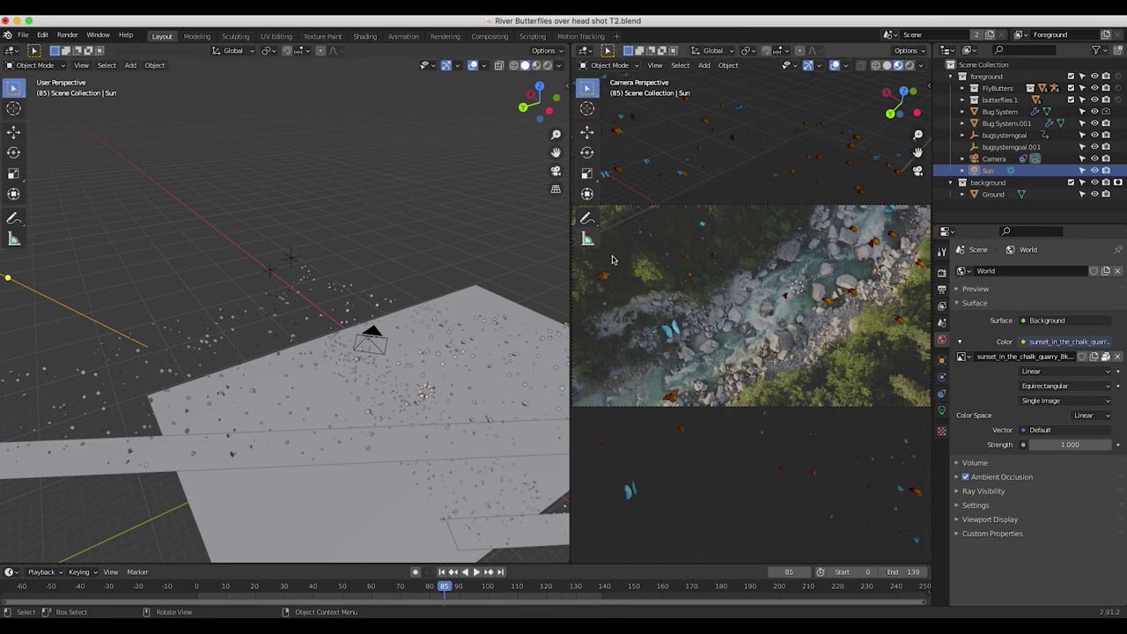
{"action": "middle_click_drag", "start_coordinate": [406, 185], "coordinate": [245, 312]}
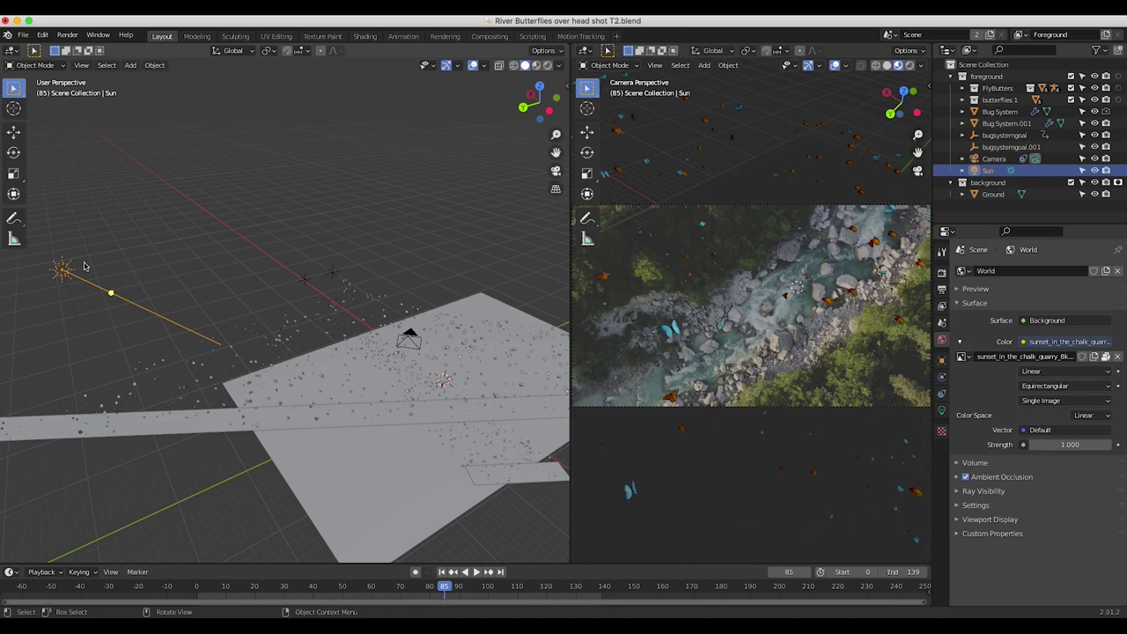
{"action": "scroll", "coordinate": [132, 335], "scroll_direction": "up", "scroll_amount": 5}
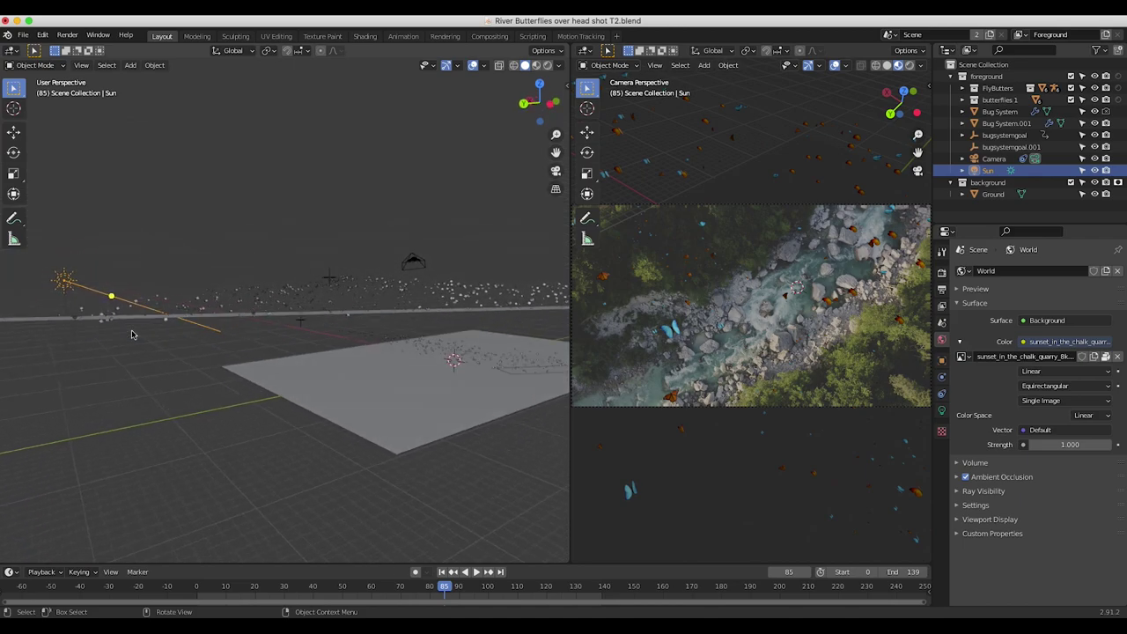
Step: Switch the camera view to rendered shading, show the Cycles render settings, and select the Ground plane
{"action": "left_click", "coordinate": [910, 66]}
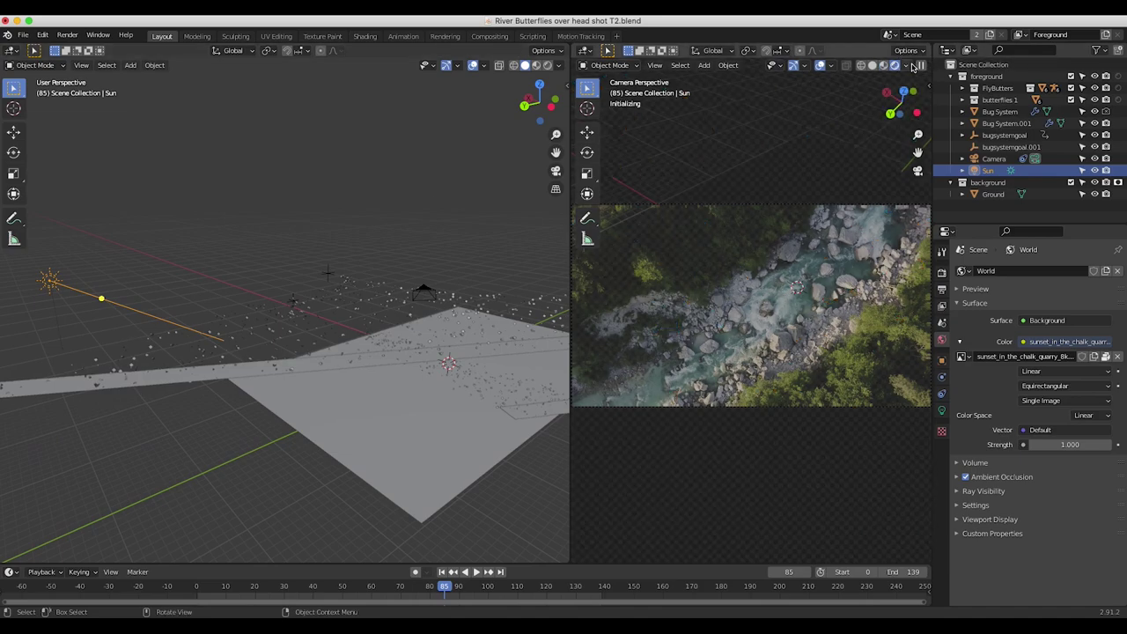
{"action": "left_click", "coordinate": [941, 272]}
{"action": "left_click", "coordinate": [656, 328]}
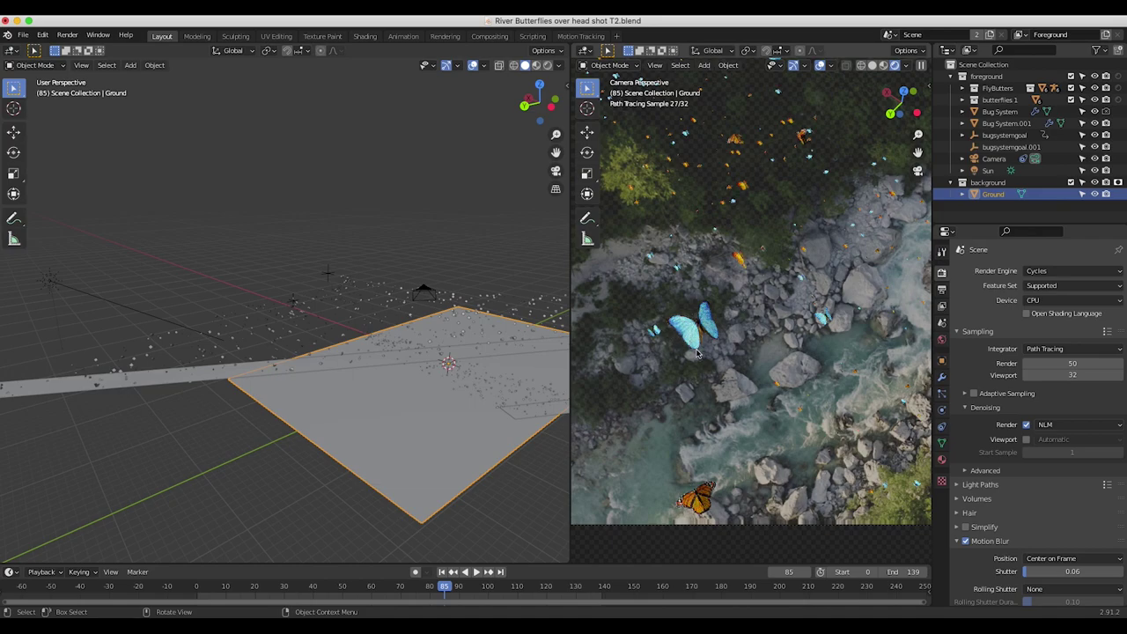
Step: Examine the rendered butterflies over the river footage in the camera view, then switch that view to wireframe shading
{"action": "middle_click_drag", "start_coordinate": [698, 352], "coordinate": [766, 374], "text": "shift"}
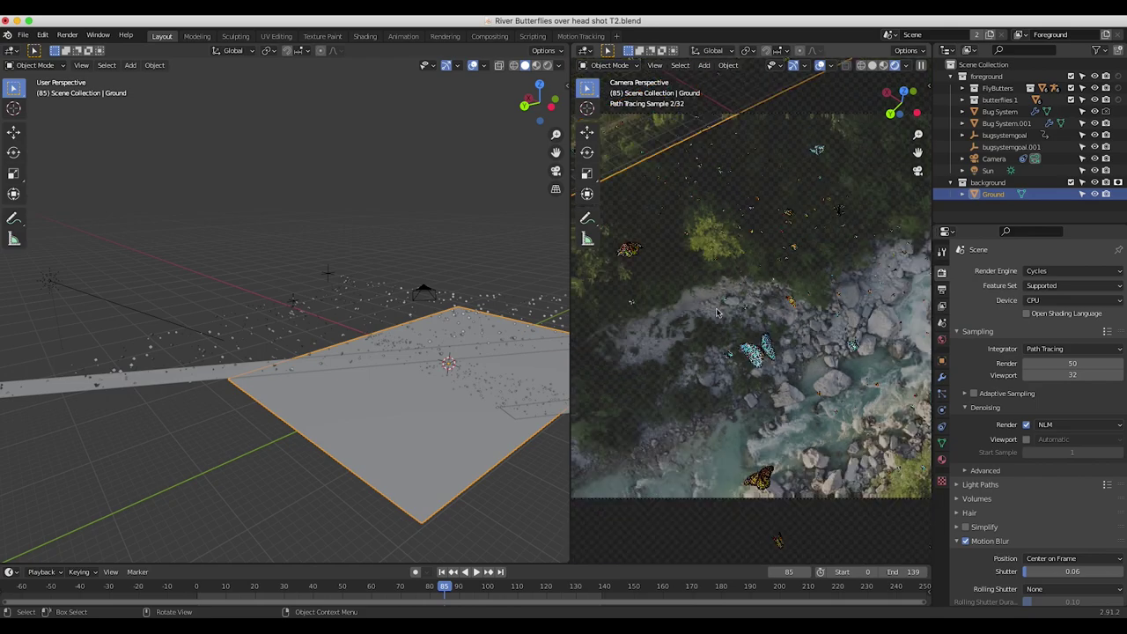
{"action": "scroll", "coordinate": [704, 264], "scroll_direction": "down", "scroll_amount": 4}
{"action": "scroll", "coordinate": [715, 313], "scroll_direction": "up", "scroll_amount": 3}
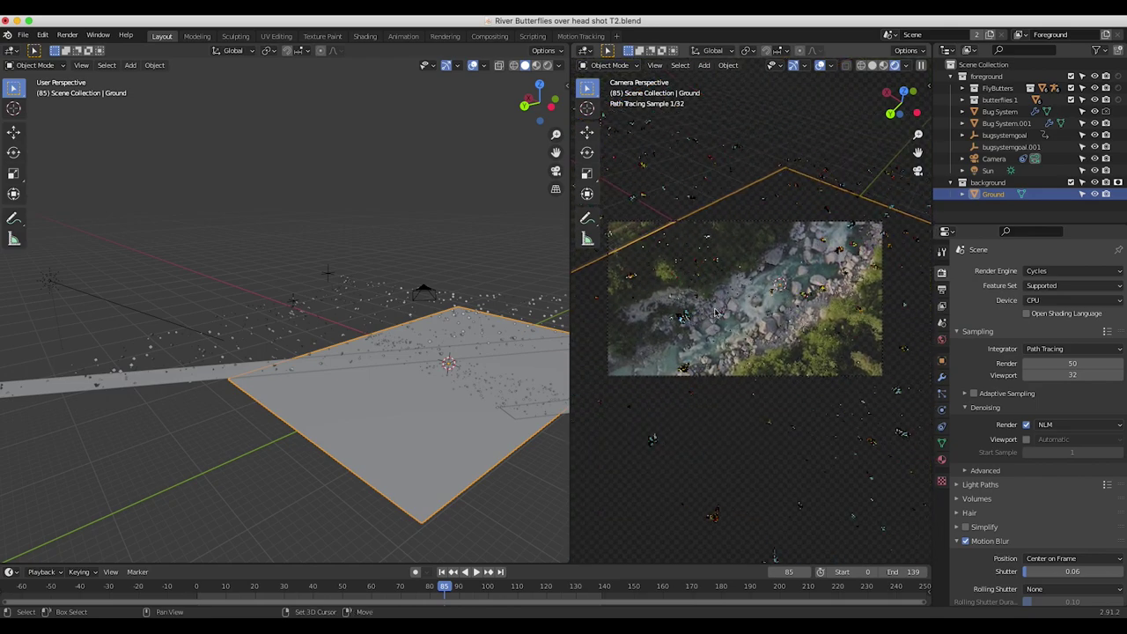
{"action": "scroll", "coordinate": [715, 312], "scroll_direction": "up", "scroll_amount": 2}
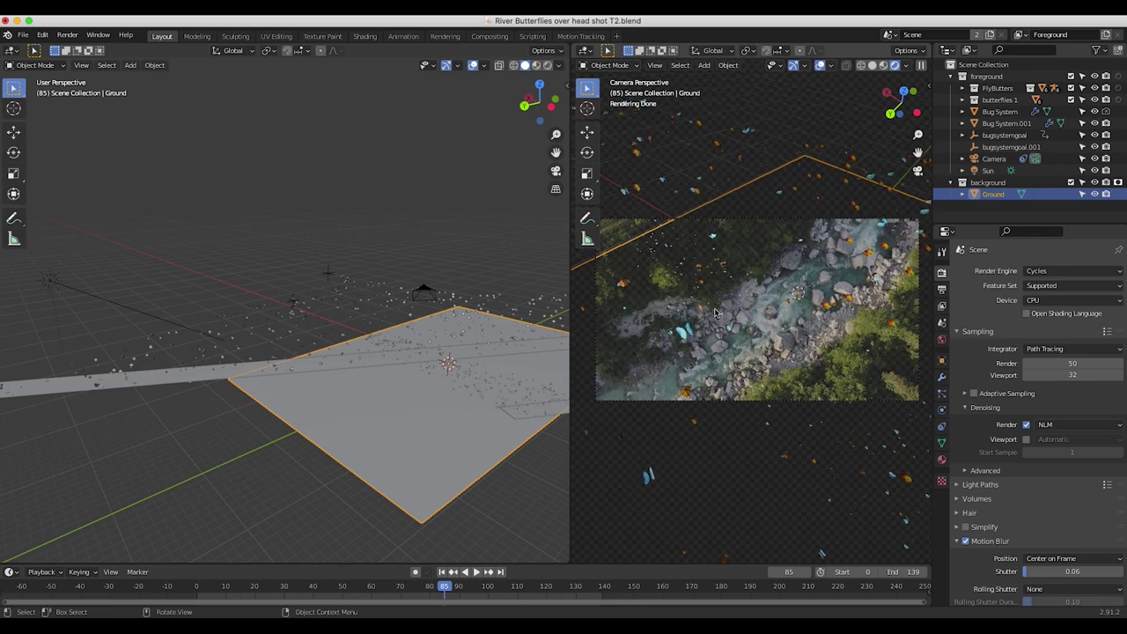
{"action": "key", "text": "z"}
{"action": "left_click", "coordinate": [831, 301]}
{"action": "key", "text": "z"}
{"action": "left_click", "coordinate": [682, 313]}
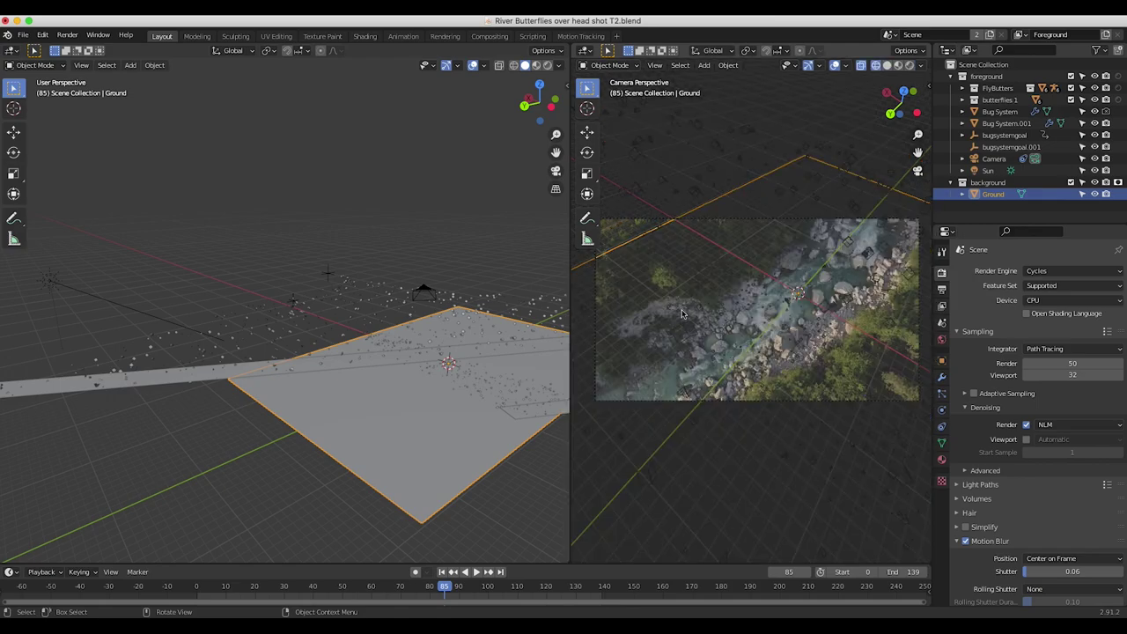
Step: Show the Ground plane's material settings, then its object visibility options with Shadow Catcher and Ray Visibility
{"action": "left_click", "coordinate": [942, 459]}
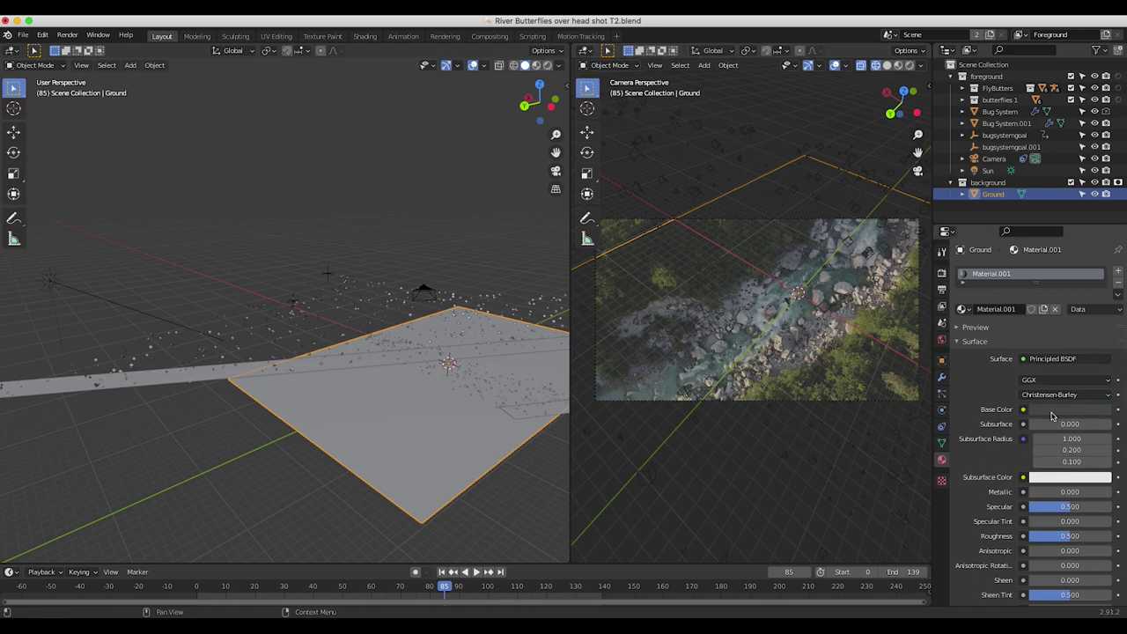
{"action": "left_click", "coordinate": [941, 359]}
{"action": "scroll", "coordinate": [1006, 444], "scroll_direction": "down", "scroll_amount": 5}
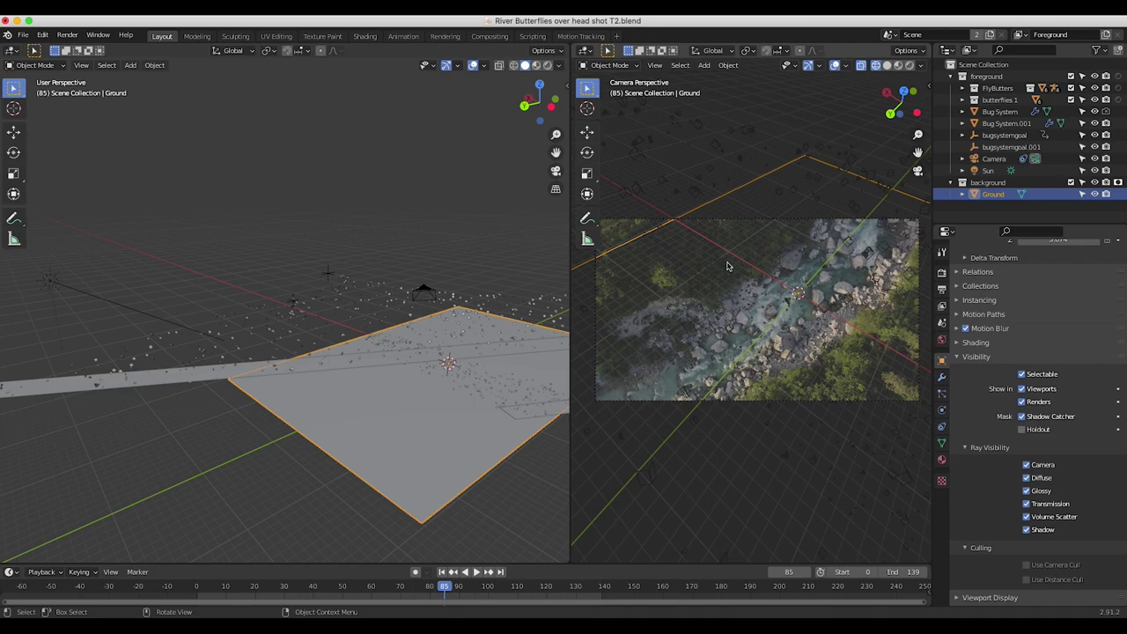
Step: Select the Bug System swarm in the camera view and review the Cycles sampling, denoising and motion blur settings
{"action": "left_click", "coordinate": [863, 310]}
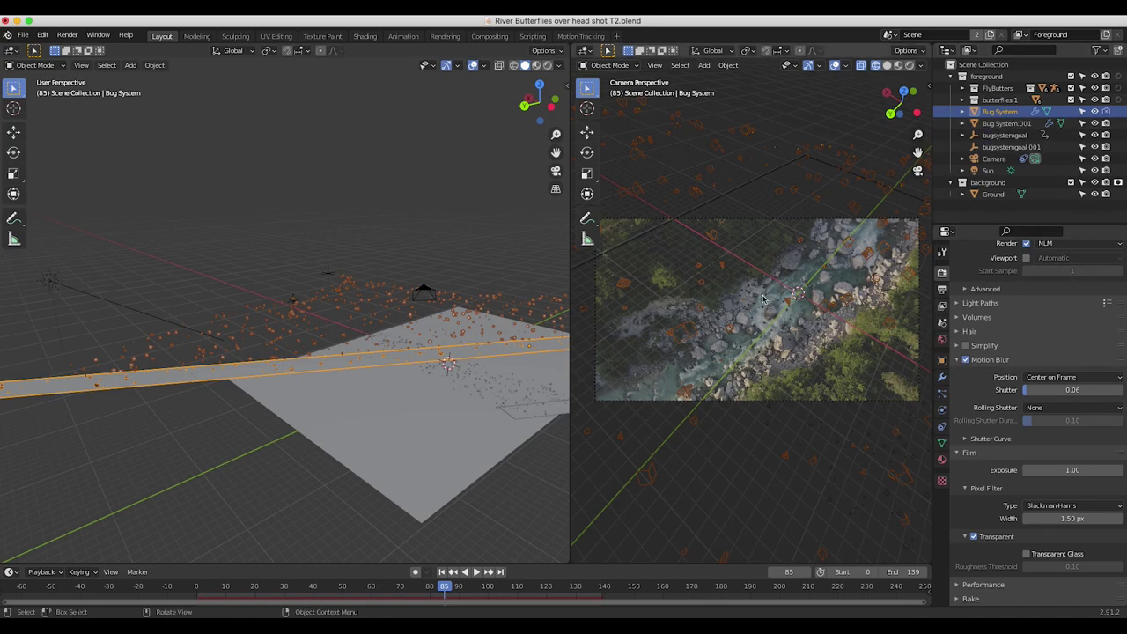
{"action": "scroll", "coordinate": [996, 321], "scroll_direction": "up", "scroll_amount": 5}
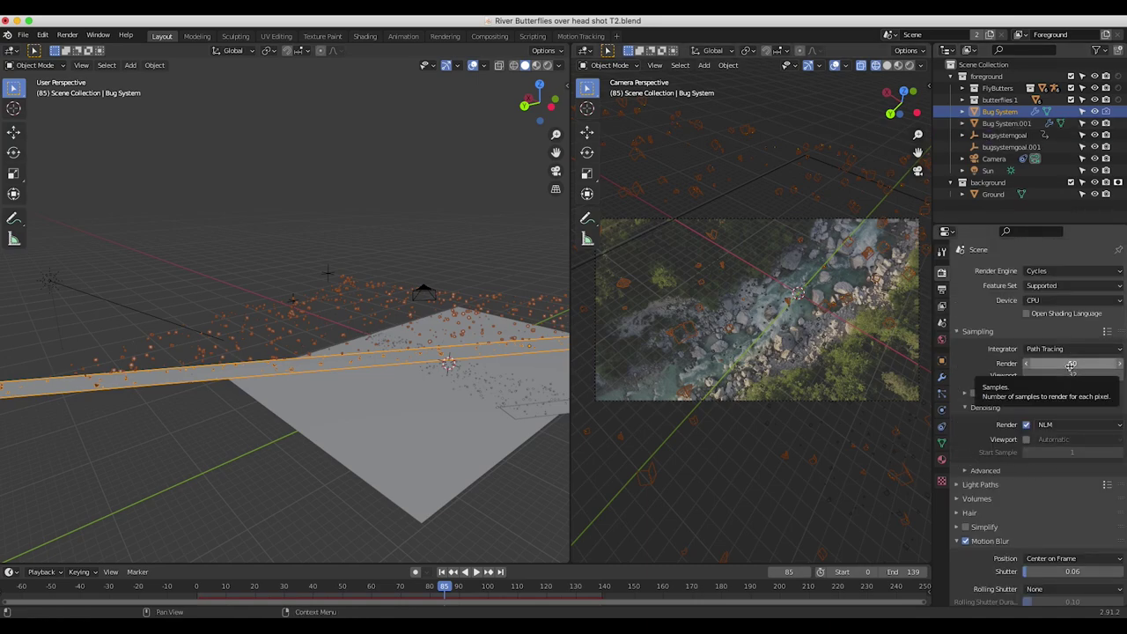
{"action": "scroll", "coordinate": [1070, 365], "scroll_direction": "down", "scroll_amount": 3}
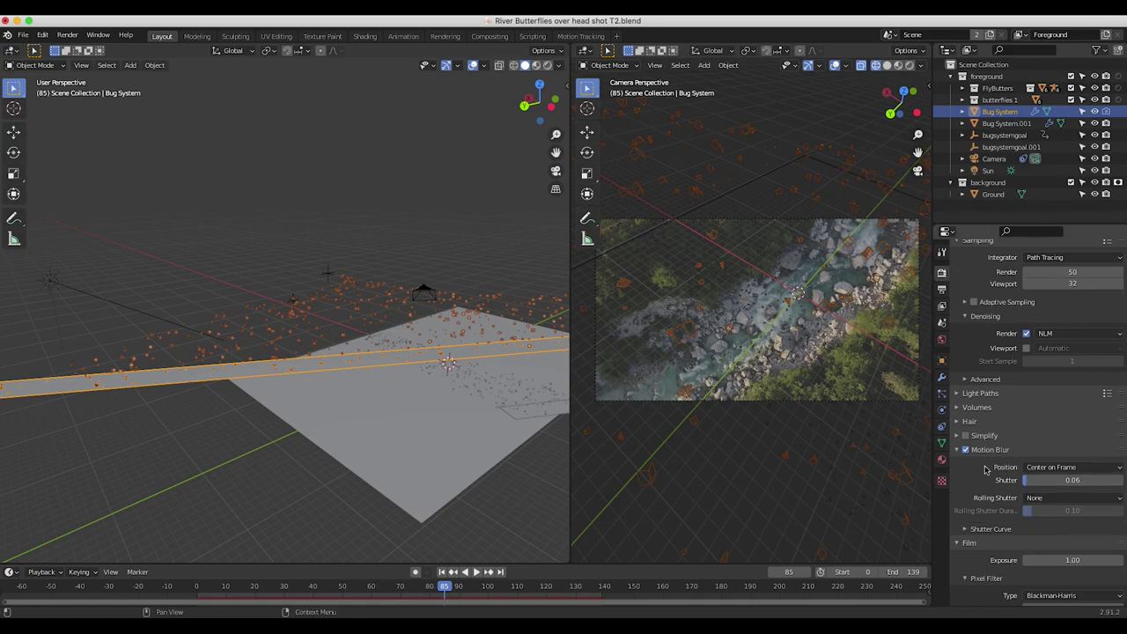
Step: Show the output properties and review the resolution, frame range and OpenEXR file settings
{"action": "key", "text": "ctrl+Tab"}
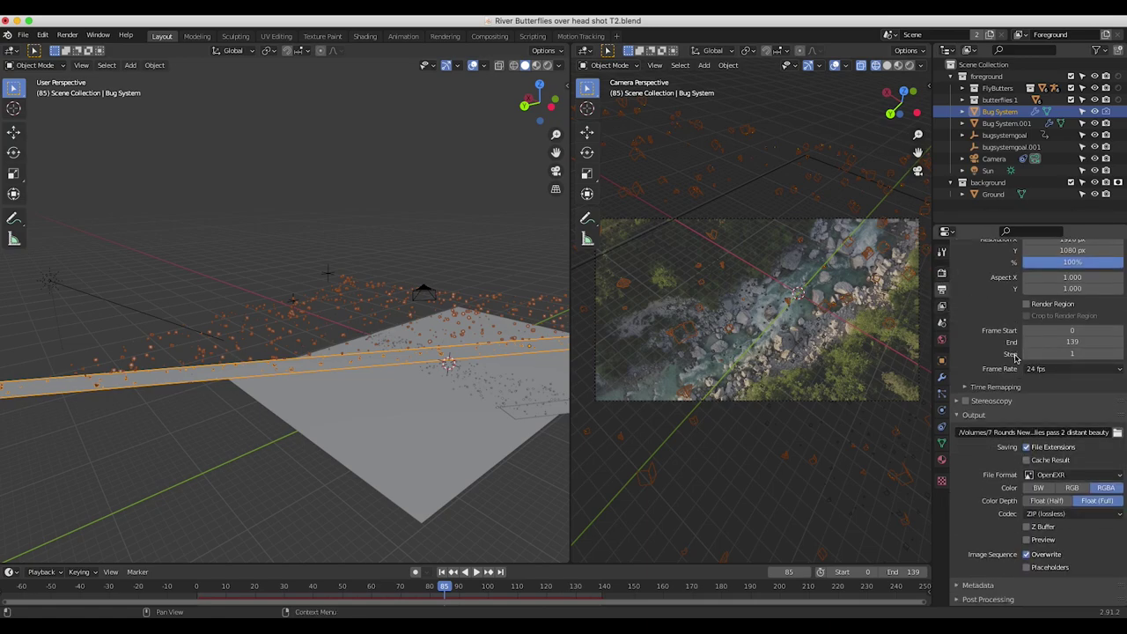
{"action": "scroll", "coordinate": [1038, 335], "scroll_direction": "up", "scroll_amount": 1}
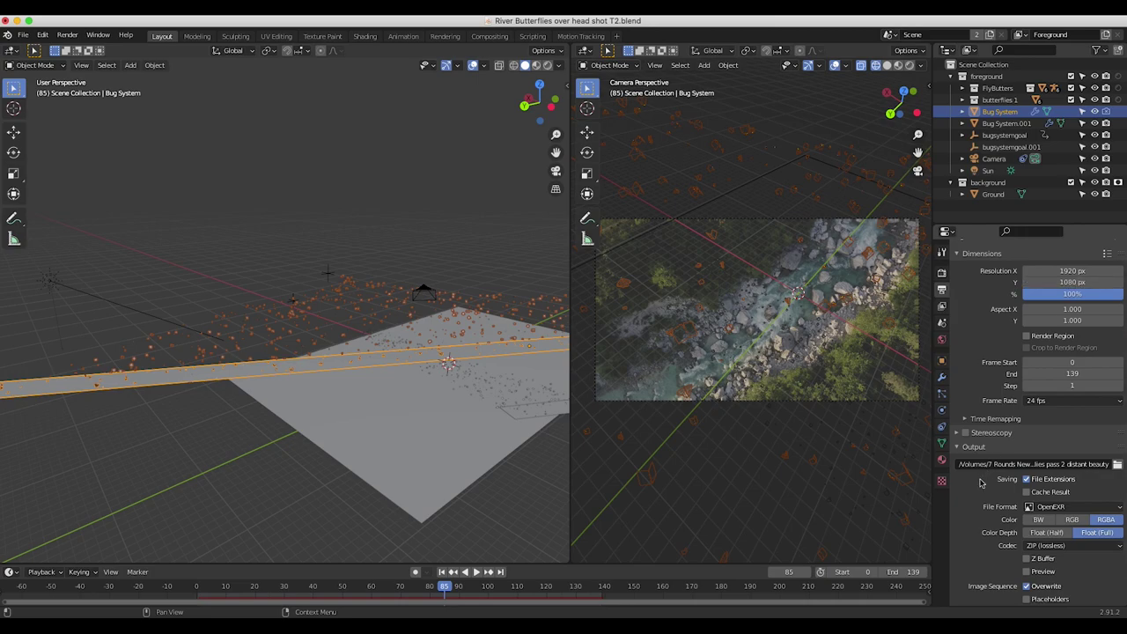
{"action": "scroll", "coordinate": [983, 483], "scroll_direction": "down", "scroll_amount": 1}
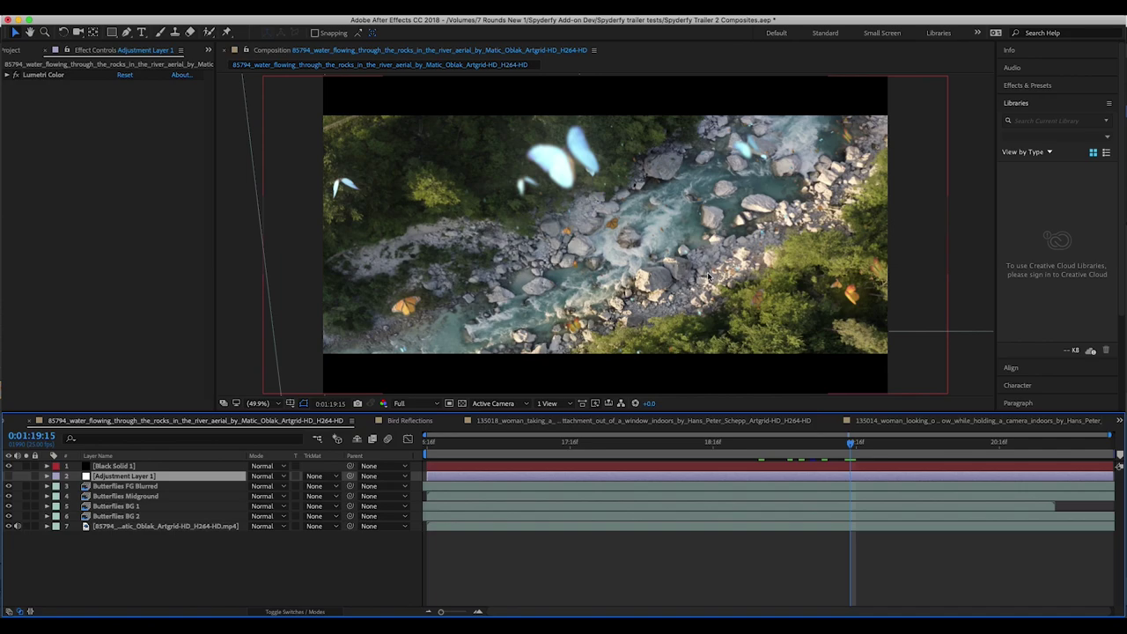
Step: In After Effects, preview the Adjustment Layer 1 grade, then hide that layer and all four butterfly layers
{"action": "left_click", "coordinate": [9, 476]}
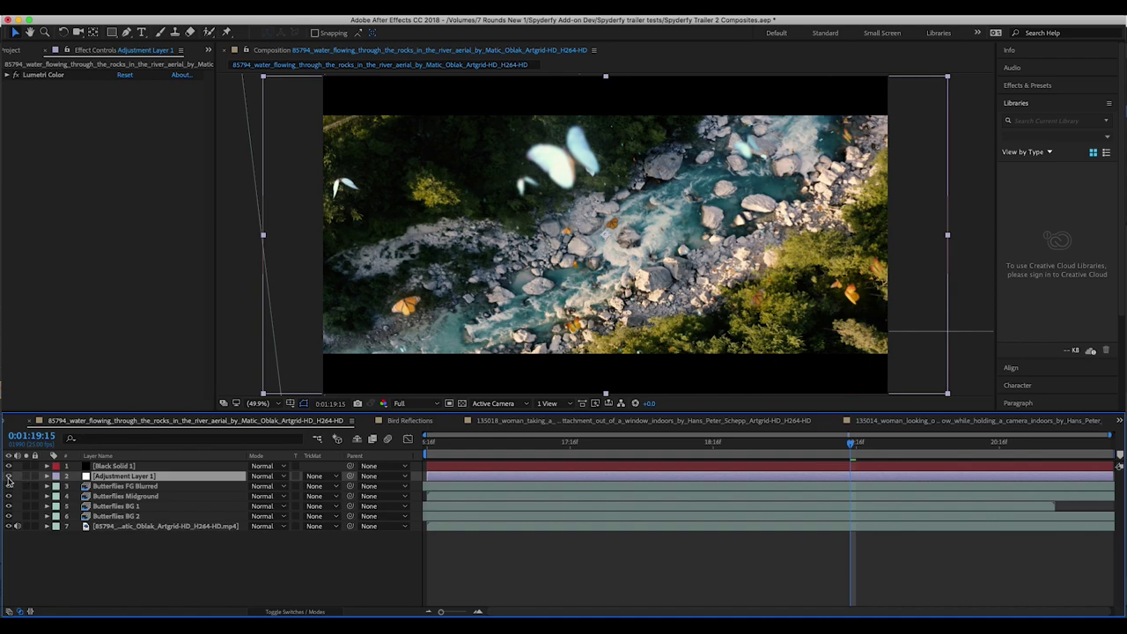
{"action": "left_click_drag", "start_coordinate": [9, 476], "coordinate": [9, 516]}
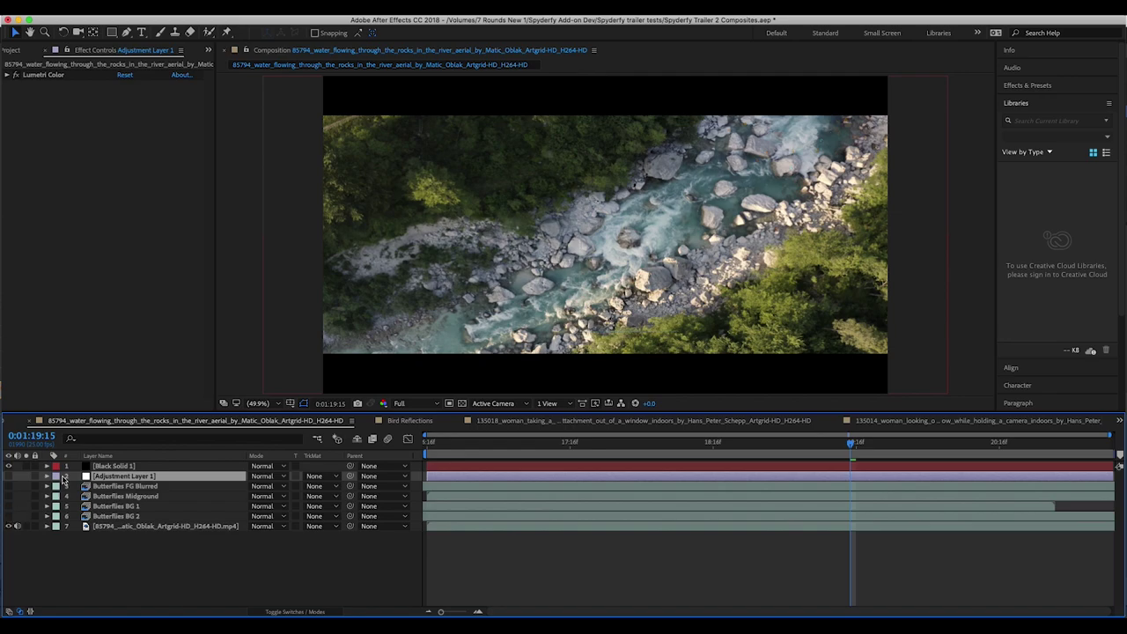
Step: Make the Butterflies BG 2 layer visible and toggle its solo state to examine it in isolation
{"action": "left_click", "coordinate": [122, 506]}
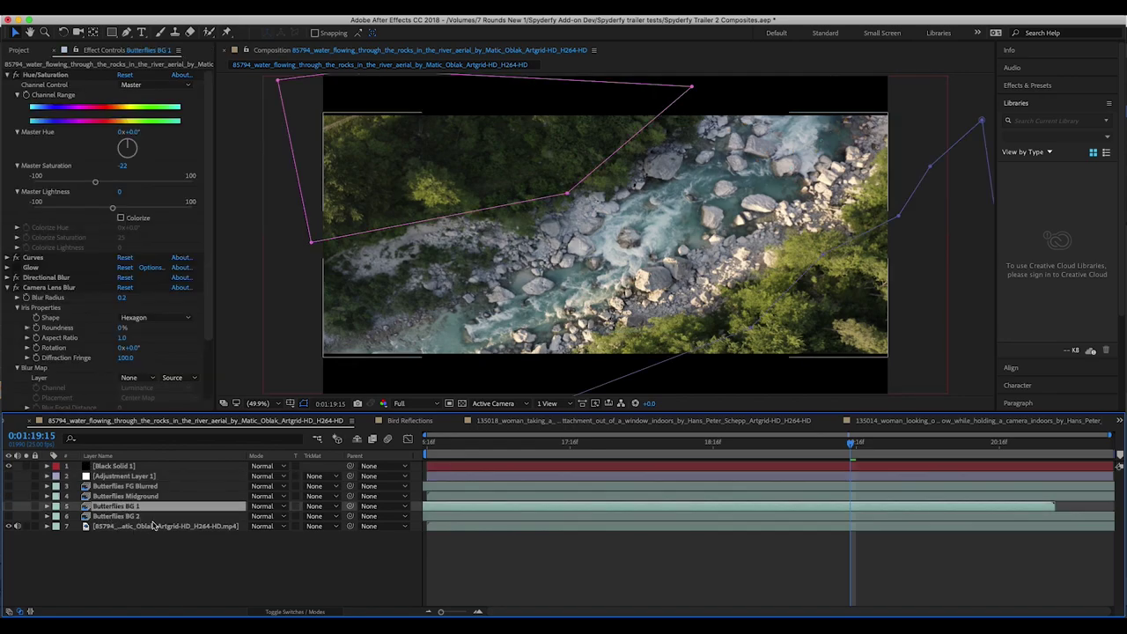
{"action": "left_click", "coordinate": [106, 516]}
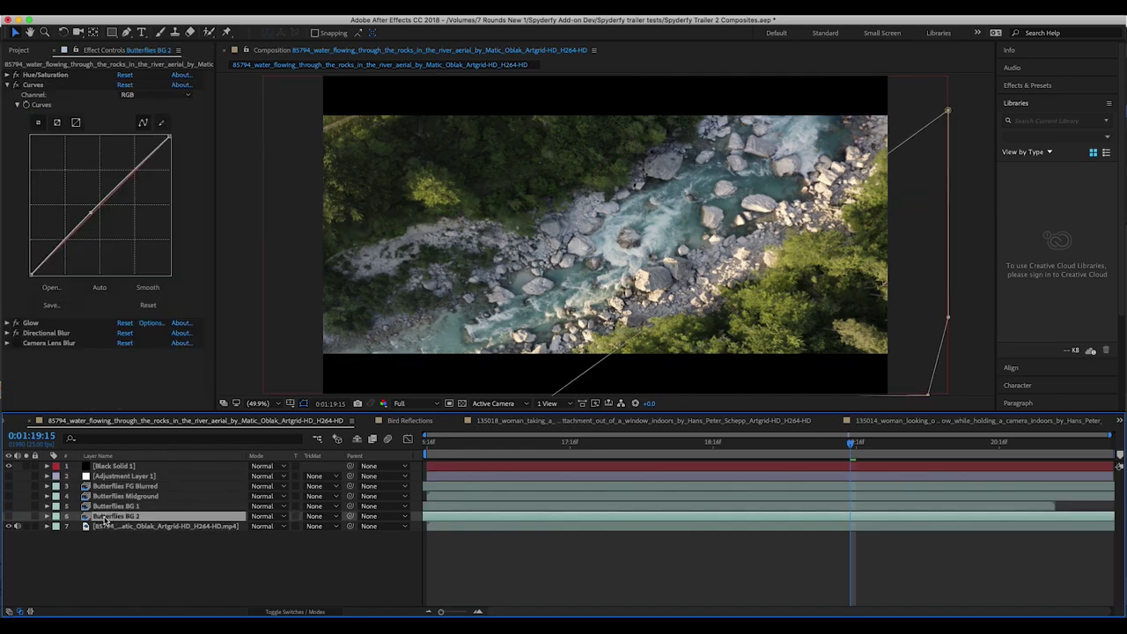
{"action": "left_click", "coordinate": [8, 516]}
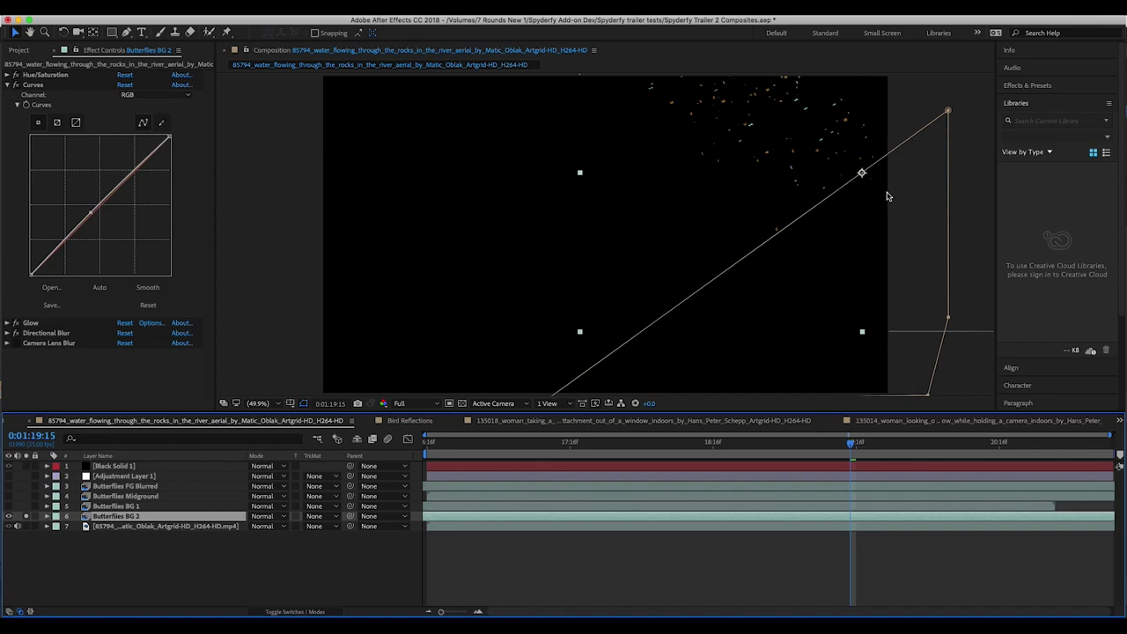
{"action": "left_click", "coordinate": [26, 525]}
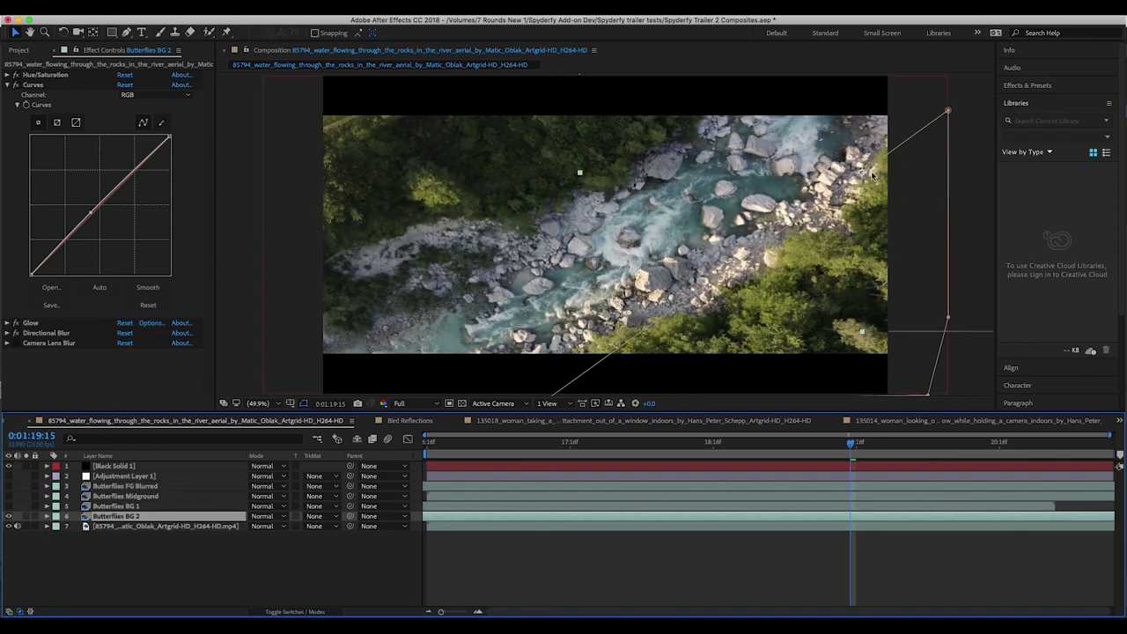
Step: Expand the Butterflies BG 2 layer's masks and show the Mask 1 properties
{"action": "left_click", "coordinate": [47, 521]}
{"action": "left_click", "coordinate": [106, 538]}
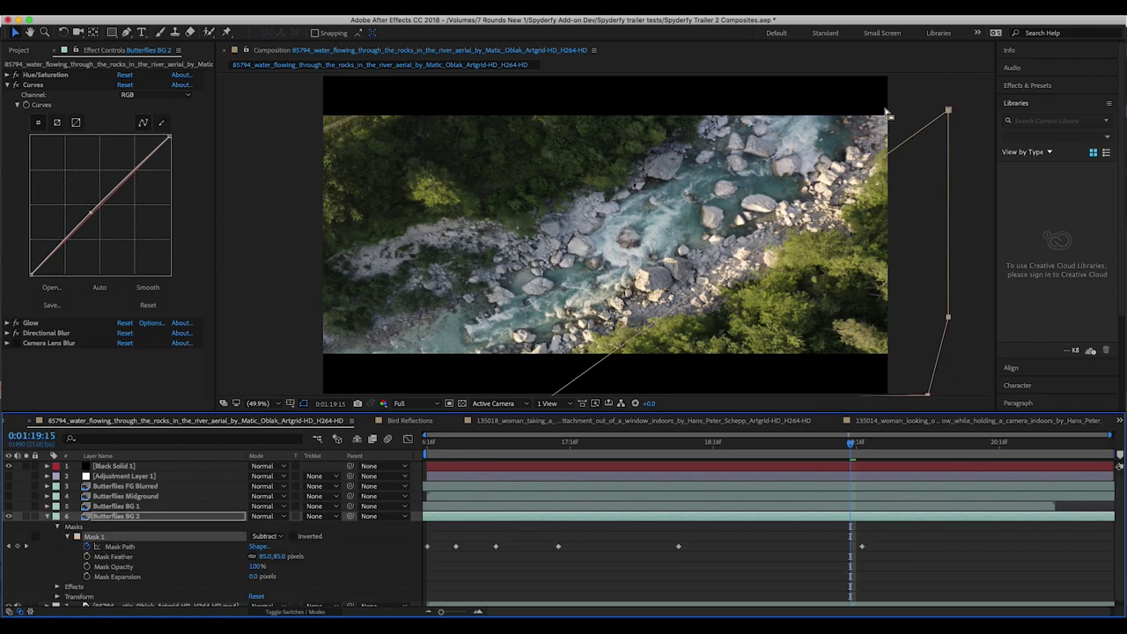
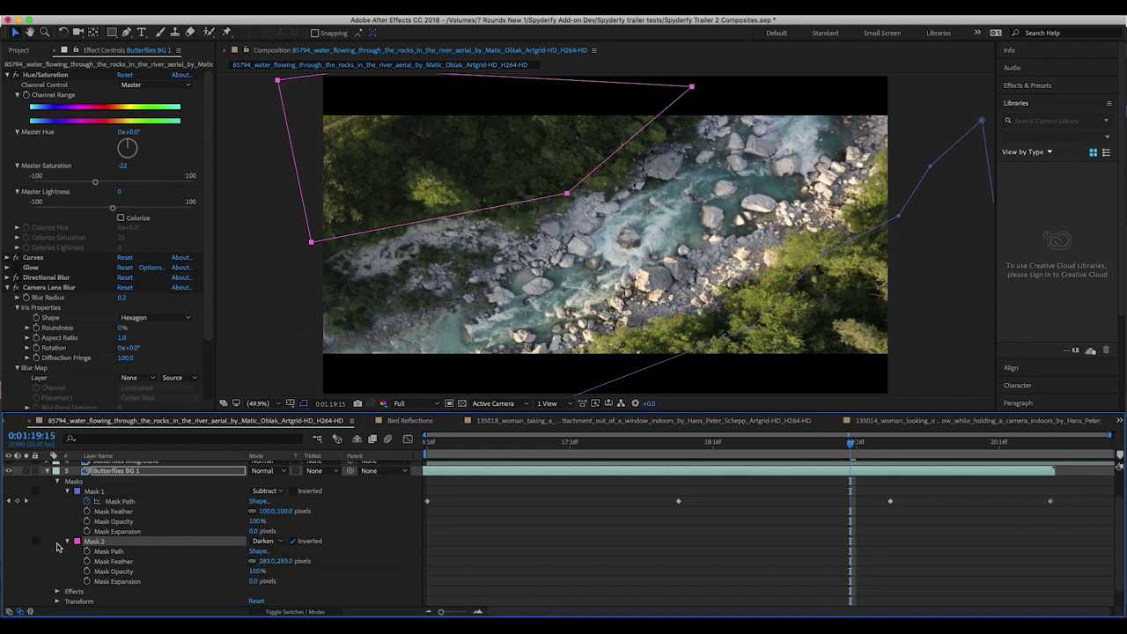
Step: Set Mask 2 on the Butterflies BG 1 layer to None for comparison, then restore its mode to Darken
{"action": "left_click", "coordinate": [264, 541]}
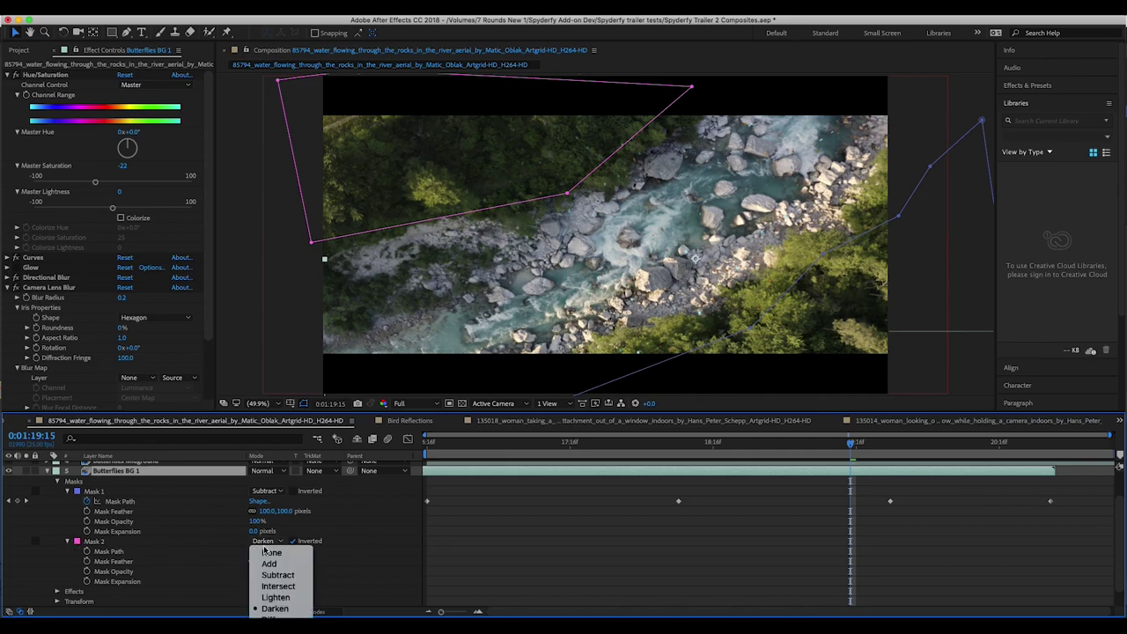
{"action": "left_click", "coordinate": [267, 552]}
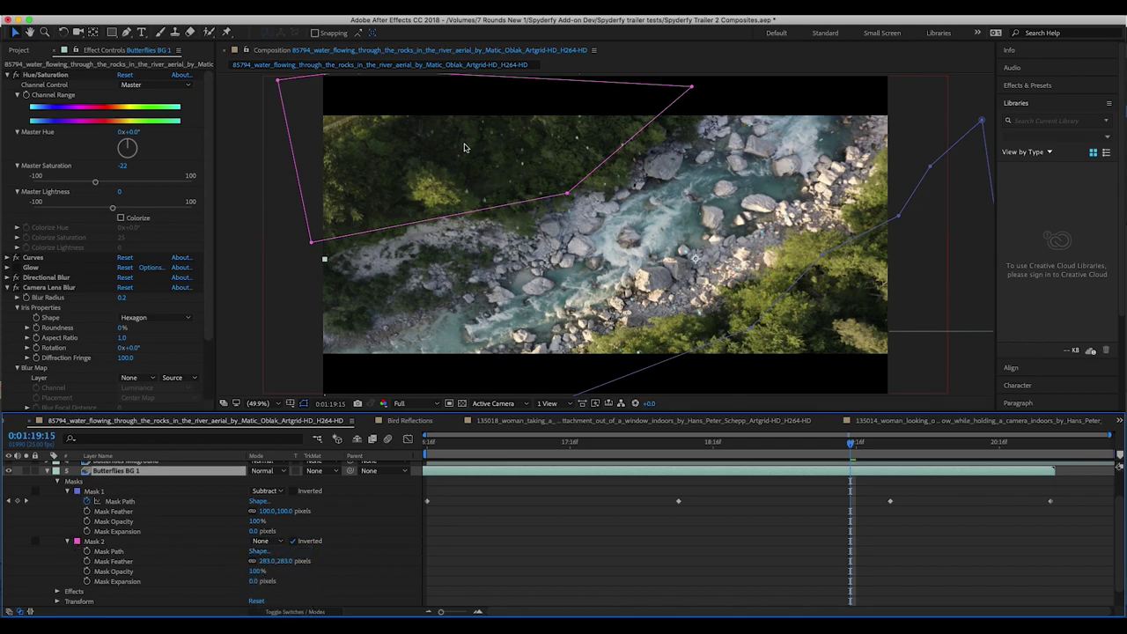
{"action": "left_click", "coordinate": [264, 540]}
{"action": "left_click", "coordinate": [268, 609]}
Step: Collapse the Butterflies BG 1 layer's properties and solo the layer
{"action": "left_click", "coordinate": [49, 471]}
{"action": "left_click", "coordinate": [113, 516]}
{"action": "left_click", "coordinate": [124, 507]}
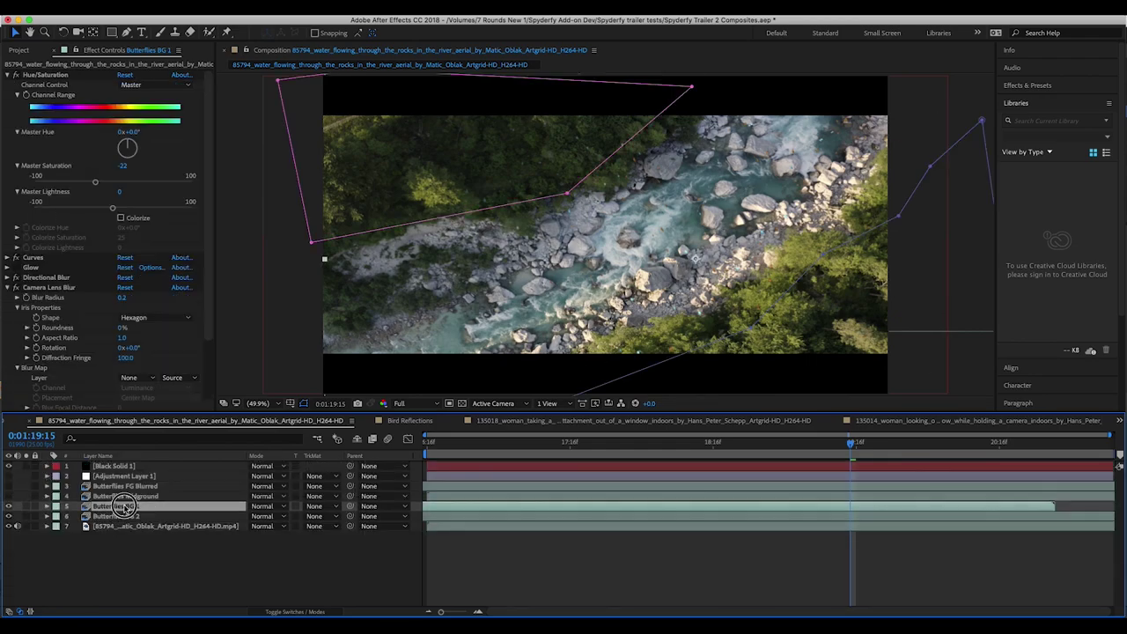
{"action": "left_click", "coordinate": [27, 506]}
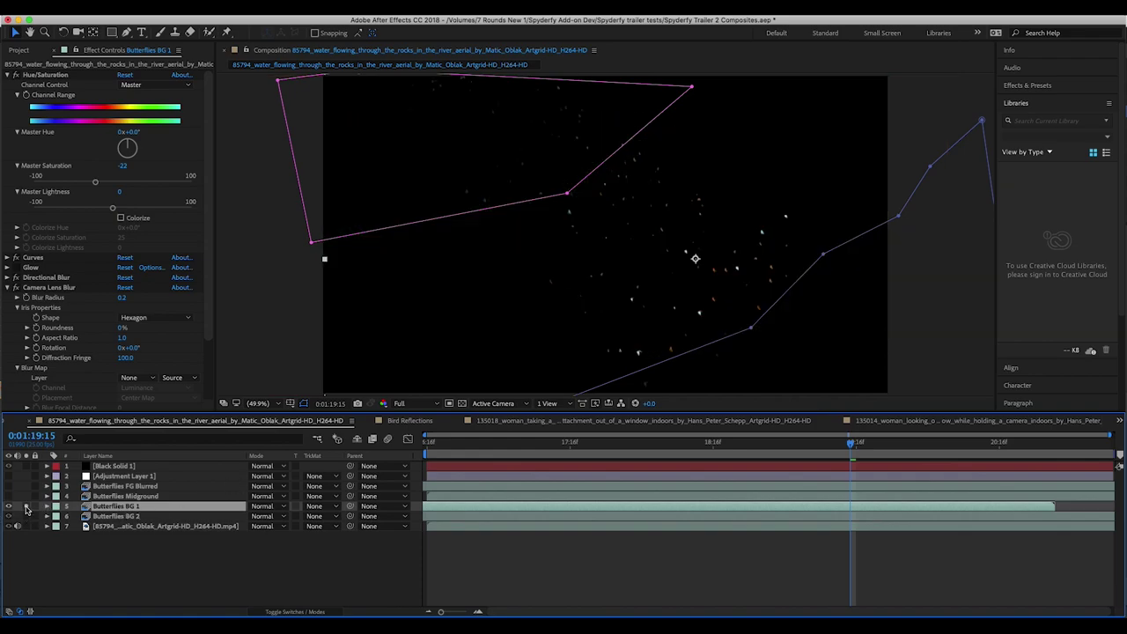
Step: Compare Butterflies BG 1 with and without its Hue/Saturation and Curves effects, leaving both effects enabled
{"action": "left_click", "coordinate": [21, 77], "text": "ctrl"}
{"action": "left_click", "coordinate": [21, 78]}
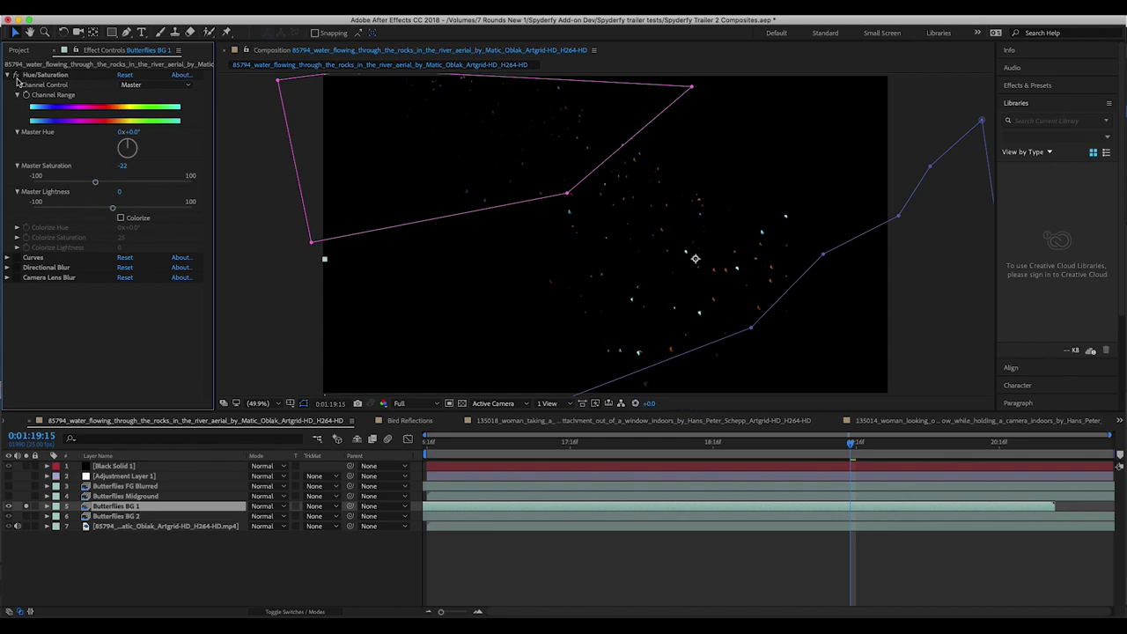
{"action": "left_click", "coordinate": [33, 257]}
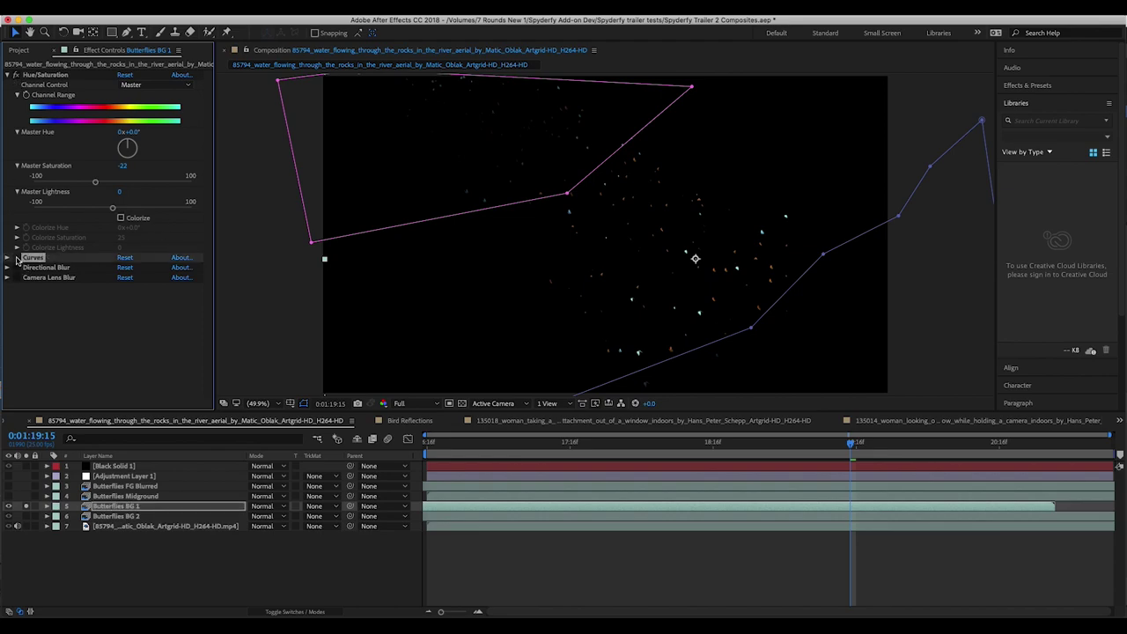
{"action": "left_click", "coordinate": [16, 257]}
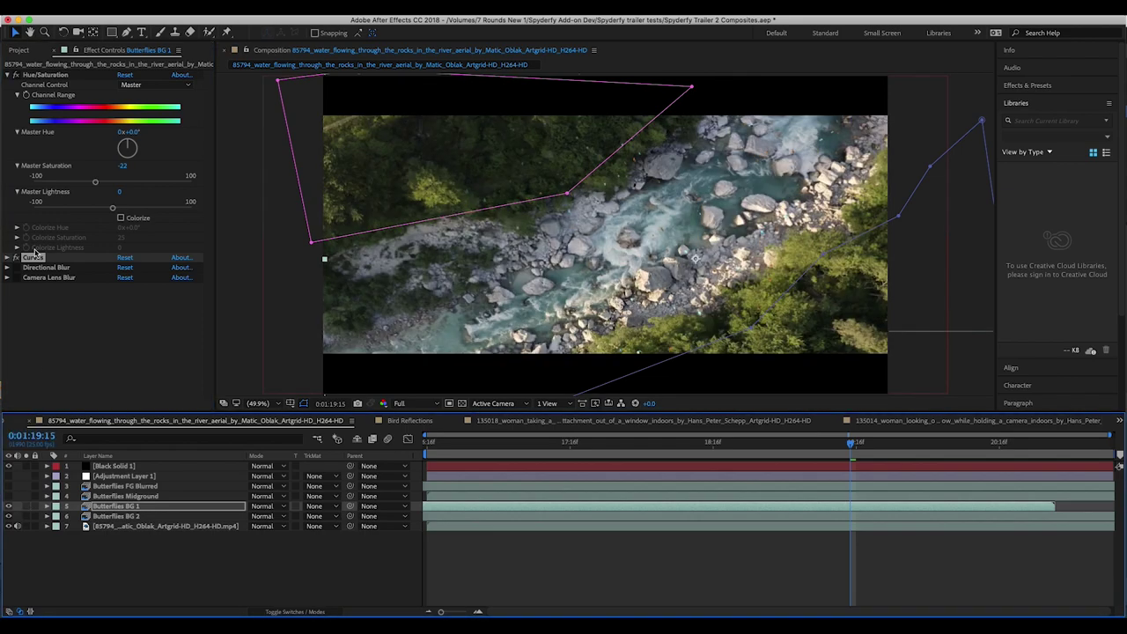
{"action": "left_click", "coordinate": [16, 257]}
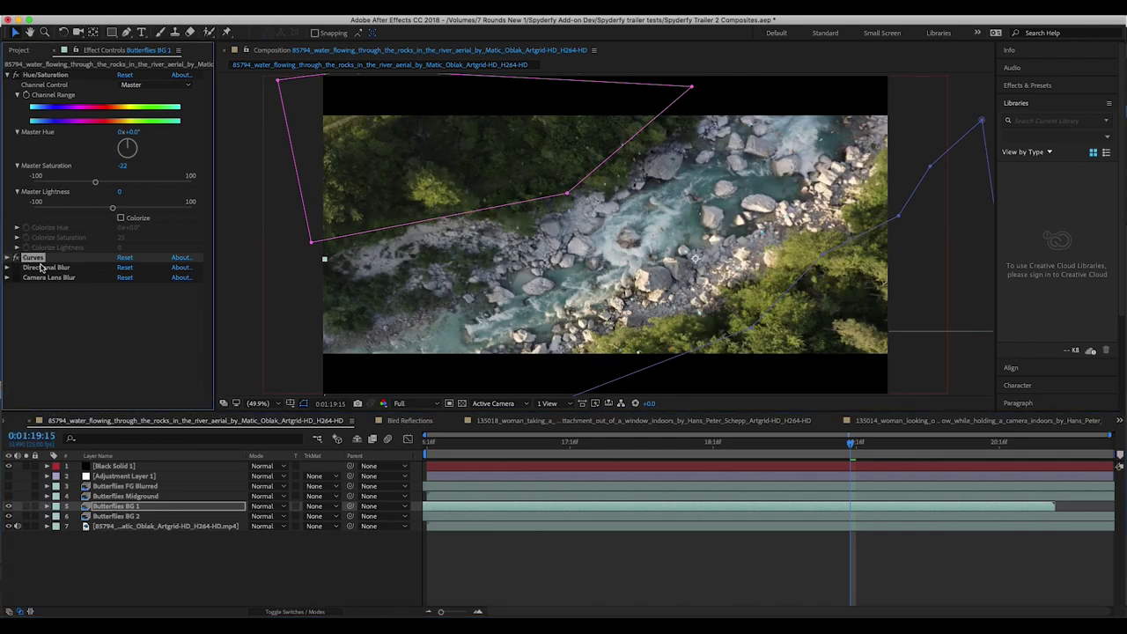
Step: Enable and expand Directional Blur on Butterflies BG 1, checking its look with the layer soloed and over the footage
{"action": "left_click", "coordinate": [43, 267]}
{"action": "left_click", "coordinate": [9, 268]}
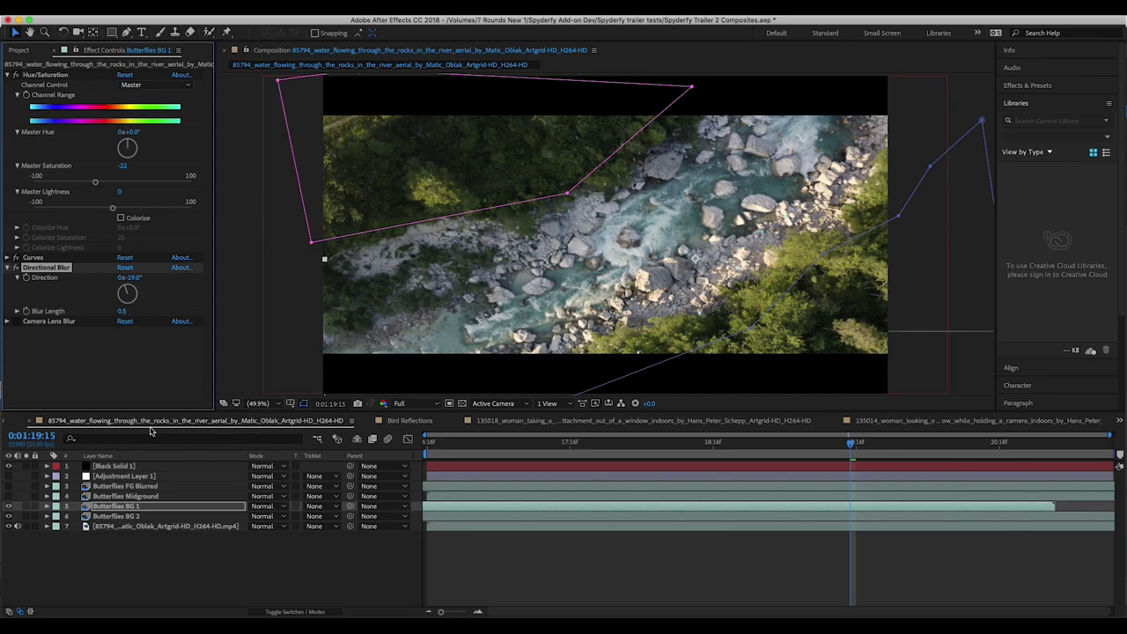
{"action": "left_click", "coordinate": [26, 506]}
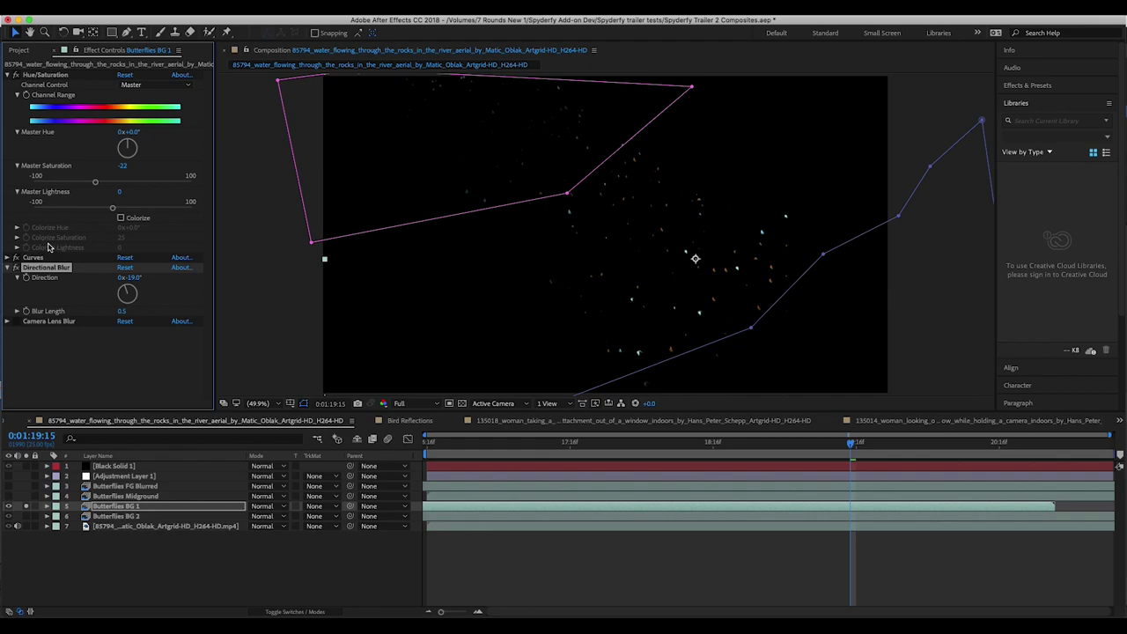
{"action": "left_click", "coordinate": [7, 267]}
{"action": "left_click", "coordinate": [11, 322]}
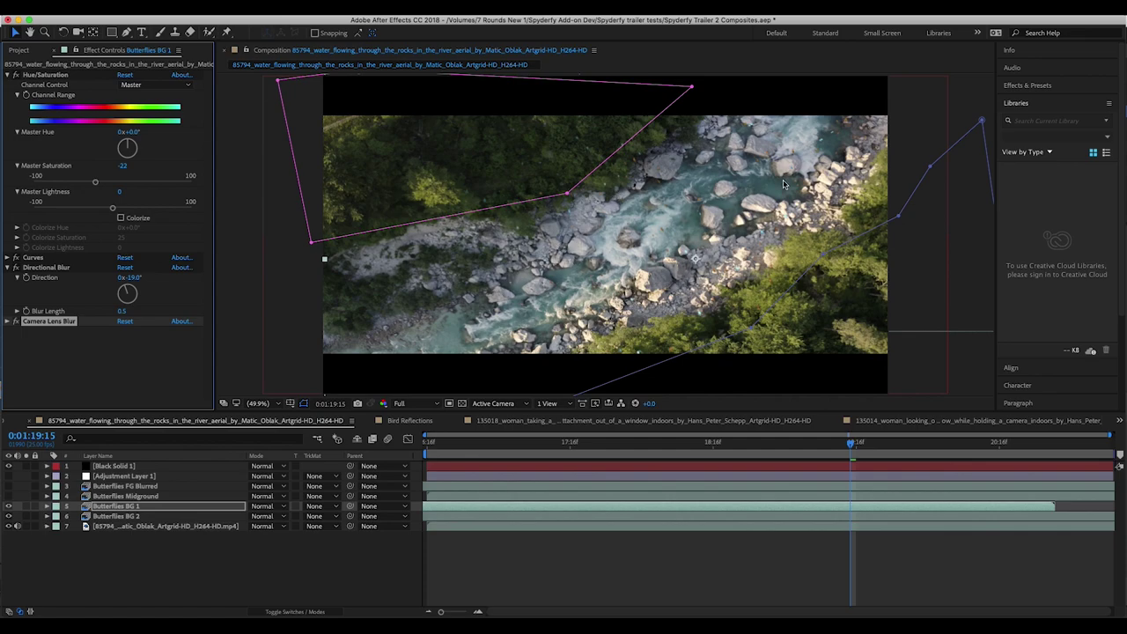
{"action": "left_click", "coordinate": [49, 266]}
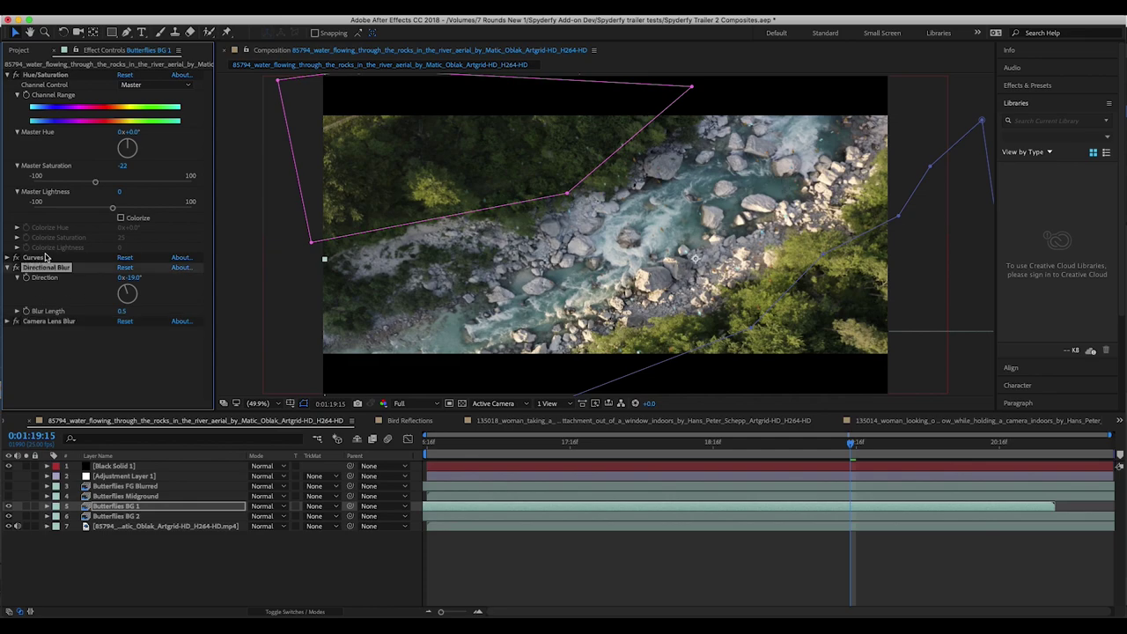
Step: Make the Butterflies Midground layer visible and collapse its Camera Lens Blur settings
{"action": "left_click", "coordinate": [123, 496]}
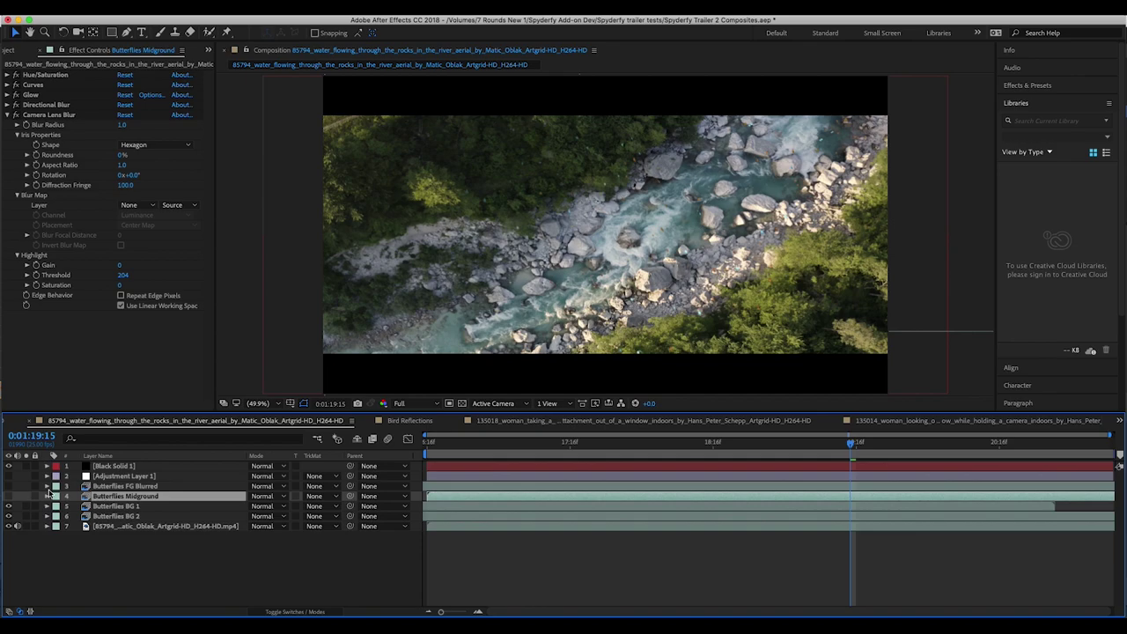
{"action": "left_click", "coordinate": [9, 496]}
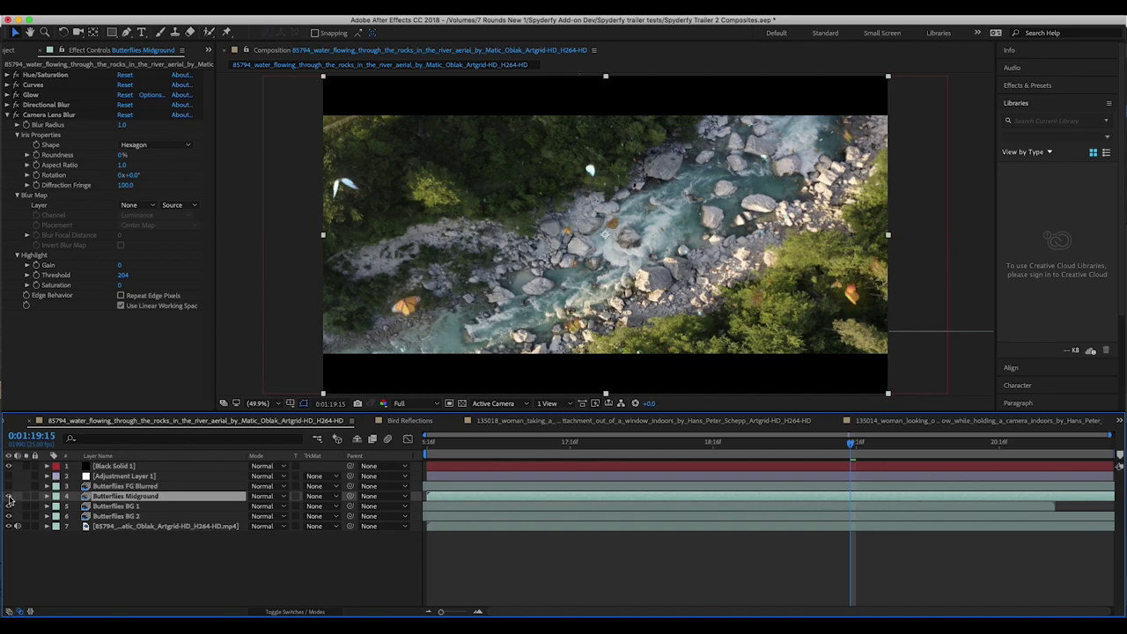
{"action": "left_click", "coordinate": [7, 114]}
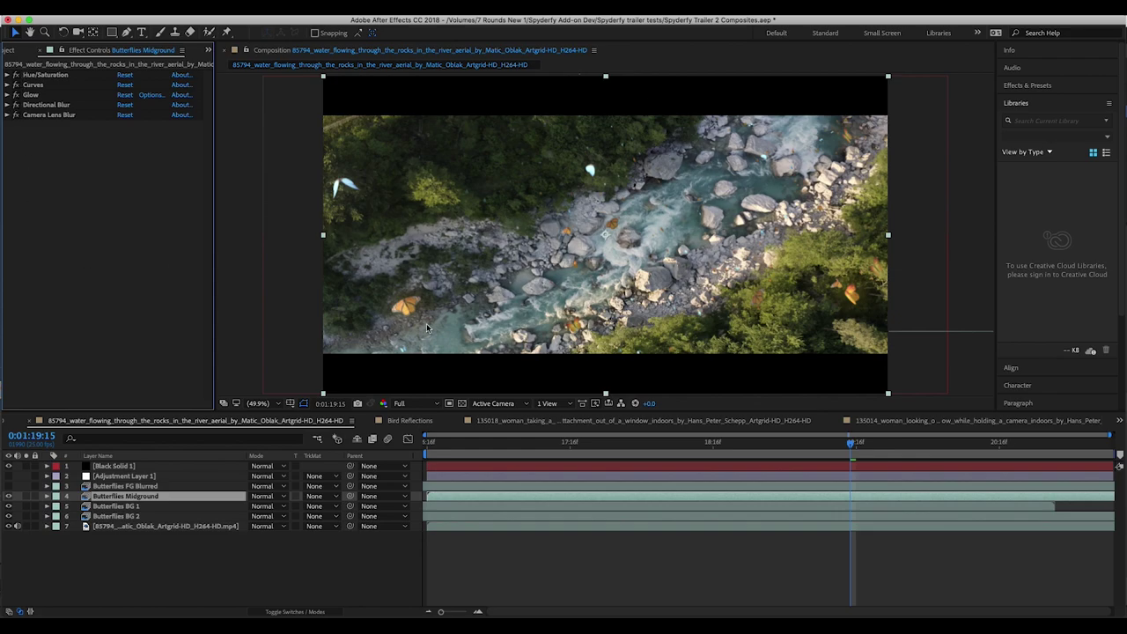
Step: Disable all effects on Butterflies Midground, and re-enable Hue/Saturation and Curves one at a time while examining their settings
{"action": "left_click_drag", "start_coordinate": [14, 75], "coordinate": [12, 115]}
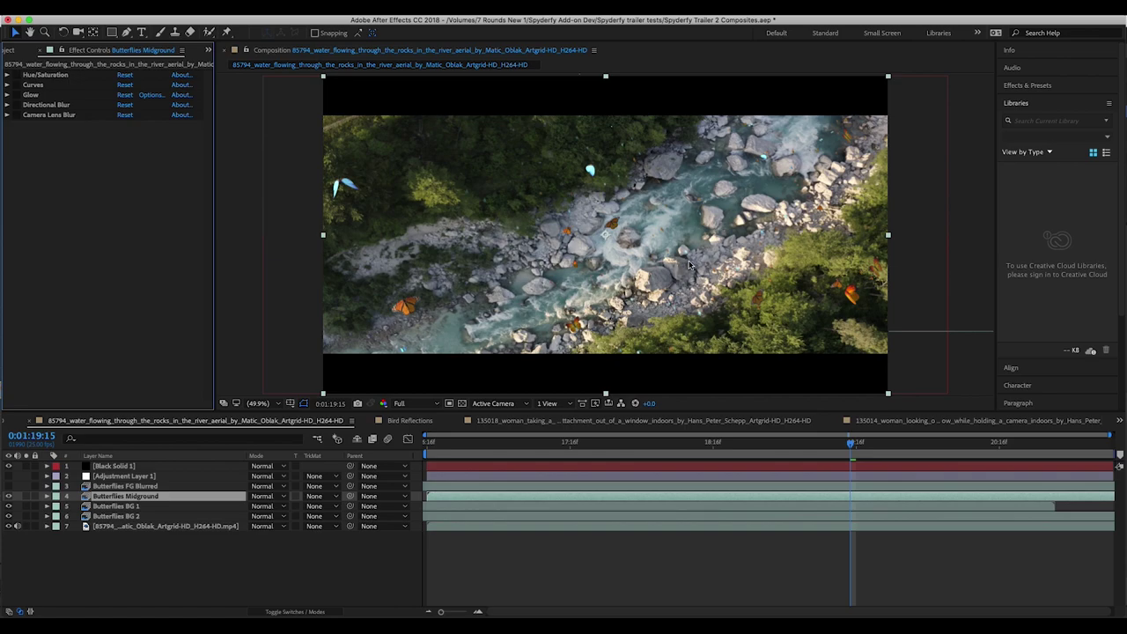
{"action": "left_click", "coordinate": [8, 76]}
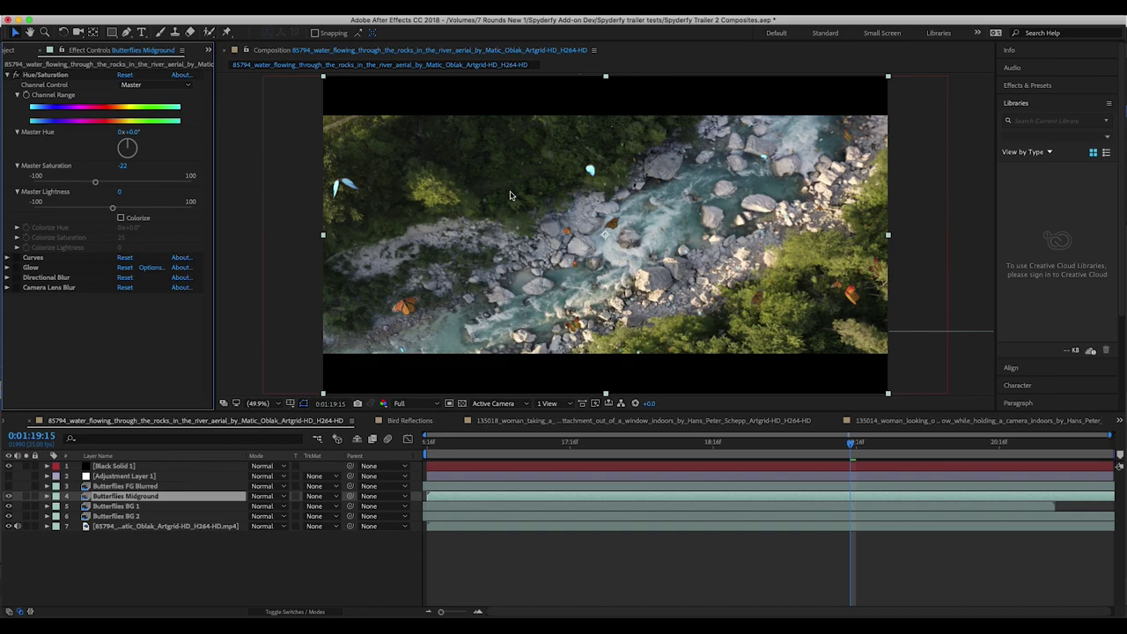
{"action": "left_click", "coordinate": [7, 257]}
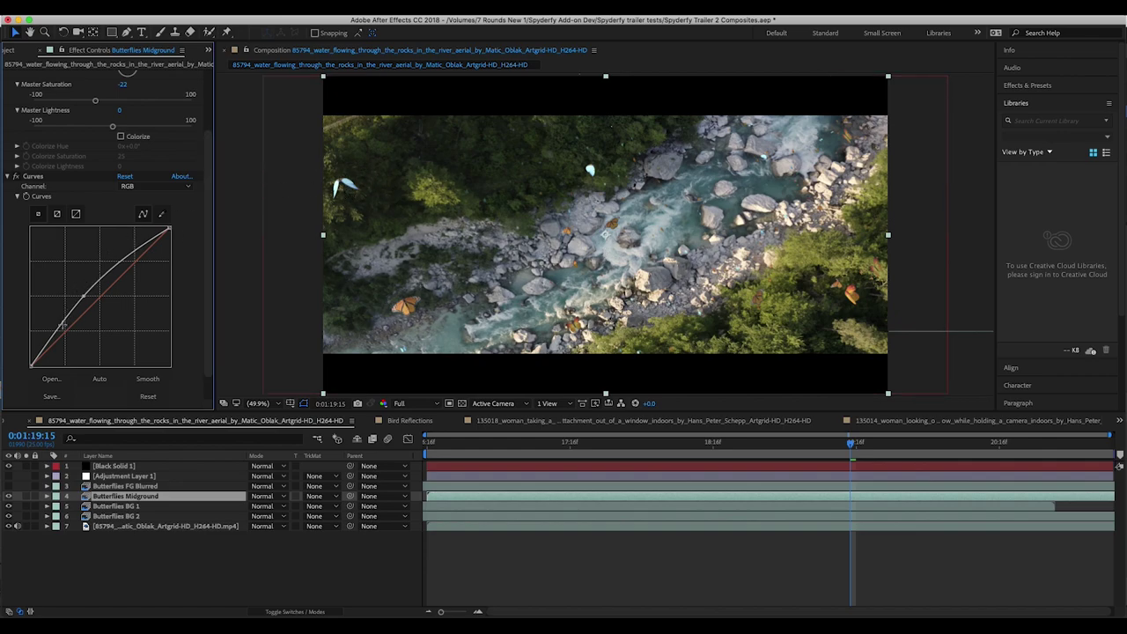
{"action": "scroll", "coordinate": [123, 333], "scroll_direction": "down", "scroll_amount": 2}
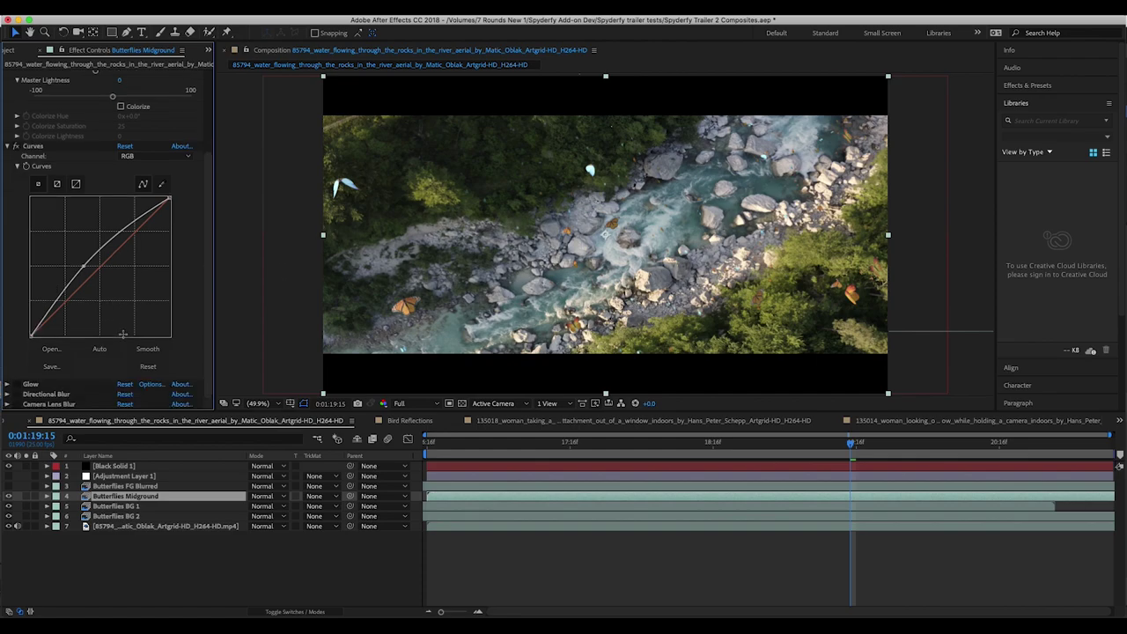
{"action": "left_click", "coordinate": [7, 146]}
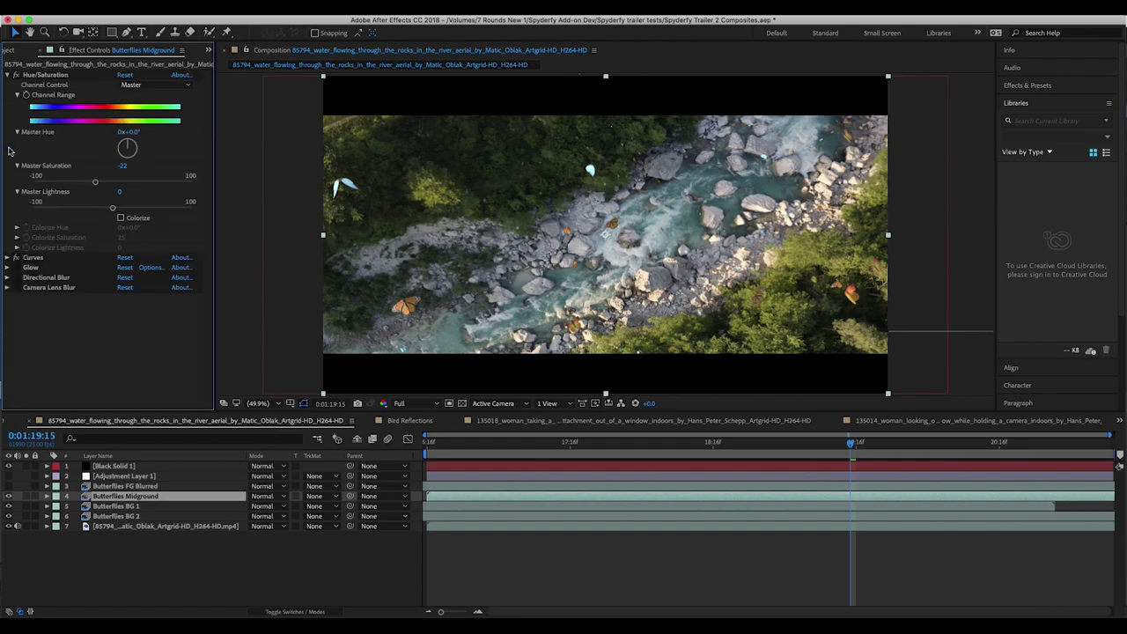
Step: Re-enable Glow, Directional Blur and Camera Lens Blur on Butterflies Midground, checking the Glow and Directional Blur settings
{"action": "left_click", "coordinate": [7, 266]}
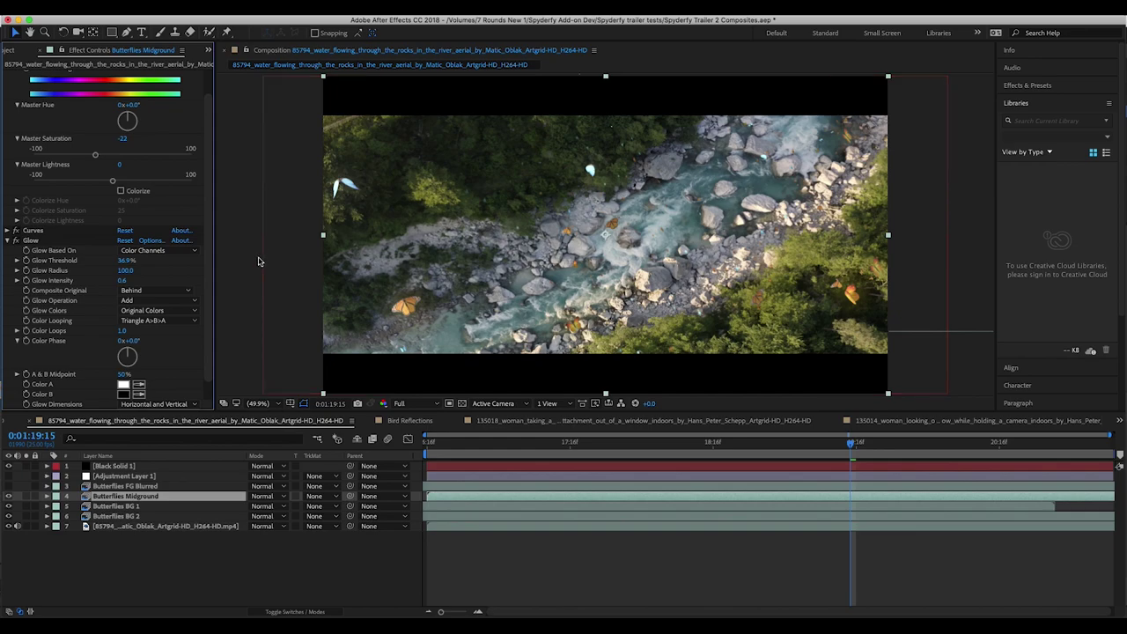
{"action": "left_click", "coordinate": [7, 240]}
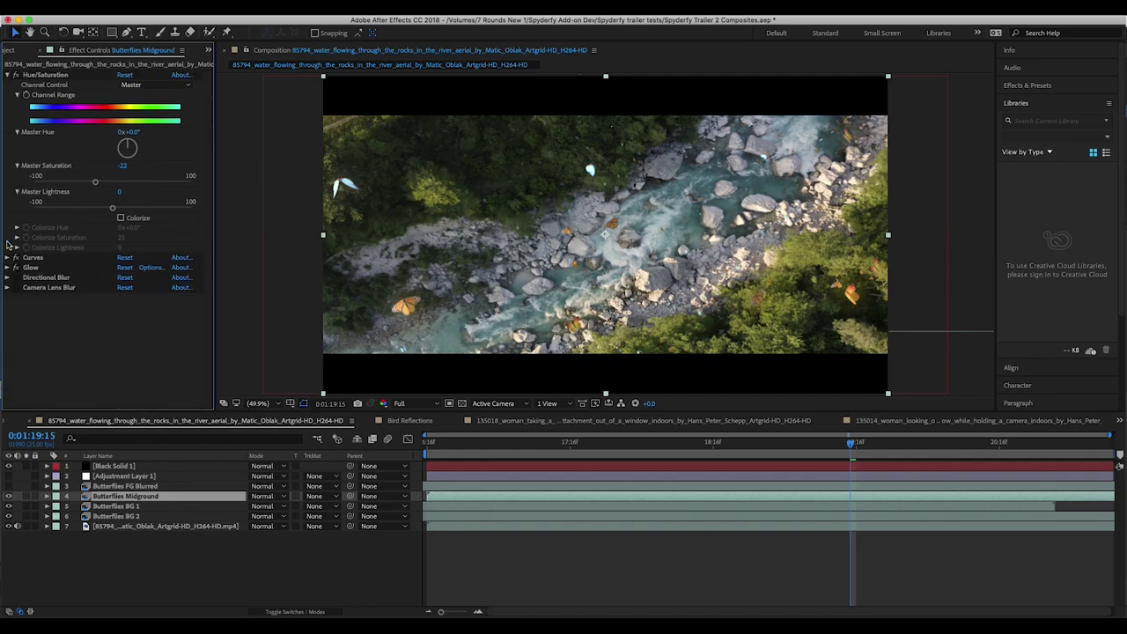
{"action": "left_click", "coordinate": [6, 279]}
{"action": "left_click", "coordinate": [6, 278]}
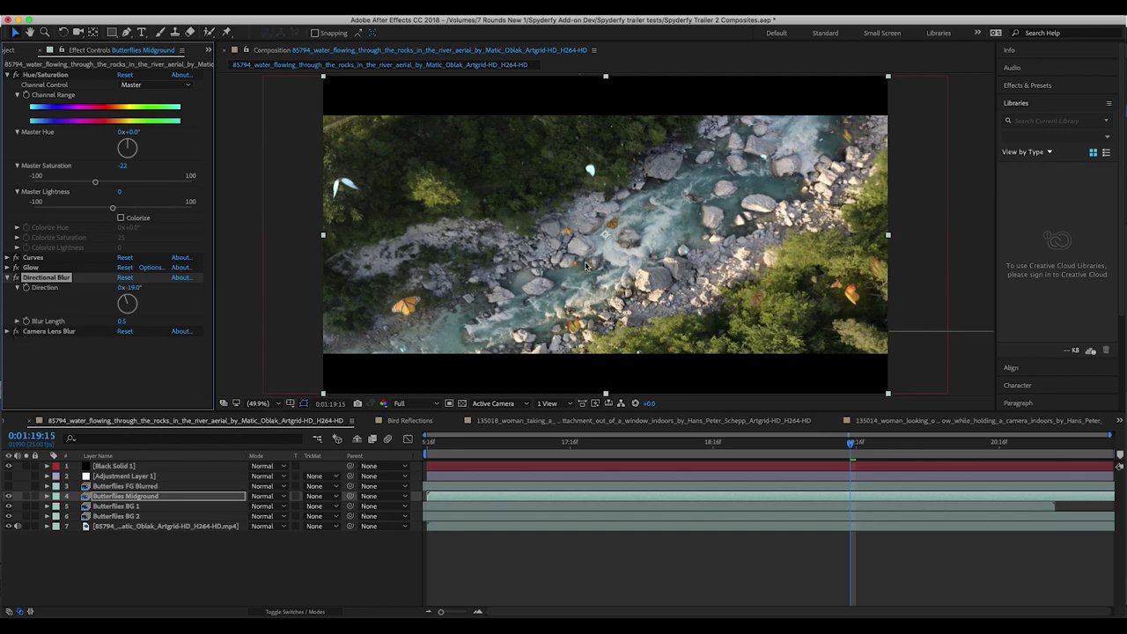
Step: Make the Butterflies FG Blurred layer visible and disable all of its effects, with their settings collapsed
{"action": "left_click", "coordinate": [137, 487]}
{"action": "left_click", "coordinate": [9, 486]}
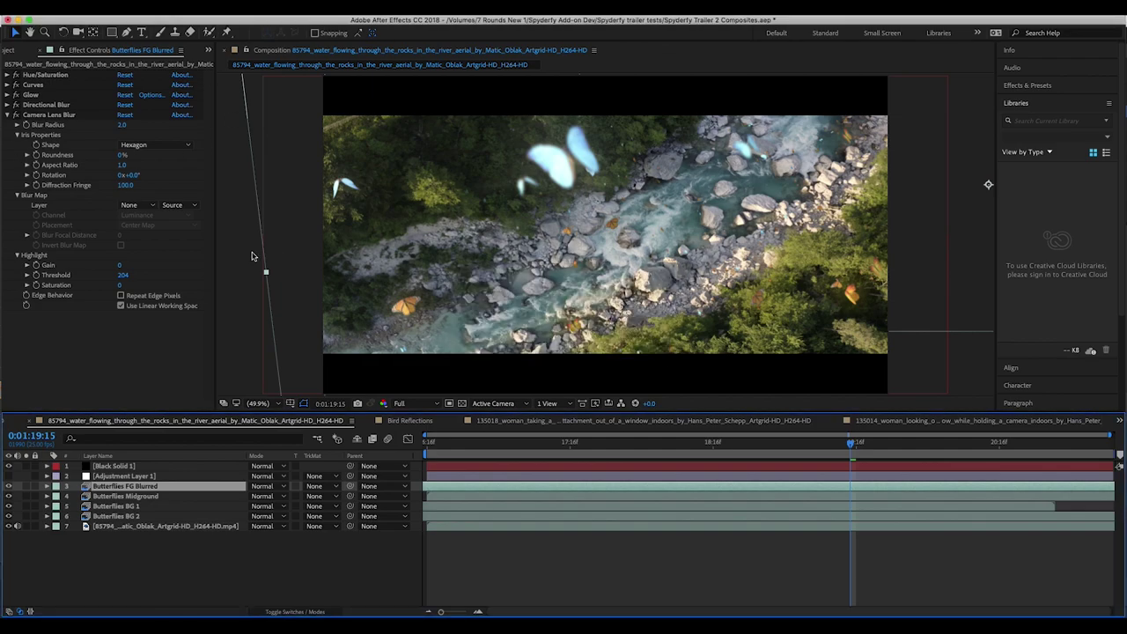
{"action": "key", "text": "super+grave"}
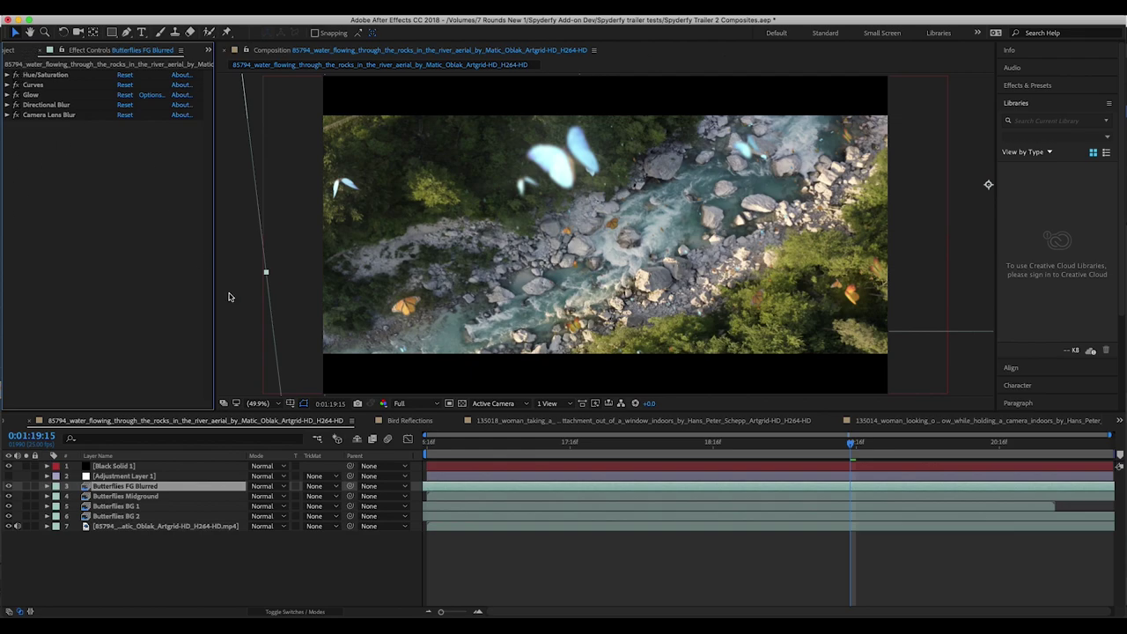
{"action": "key", "text": "super+shift+e"}
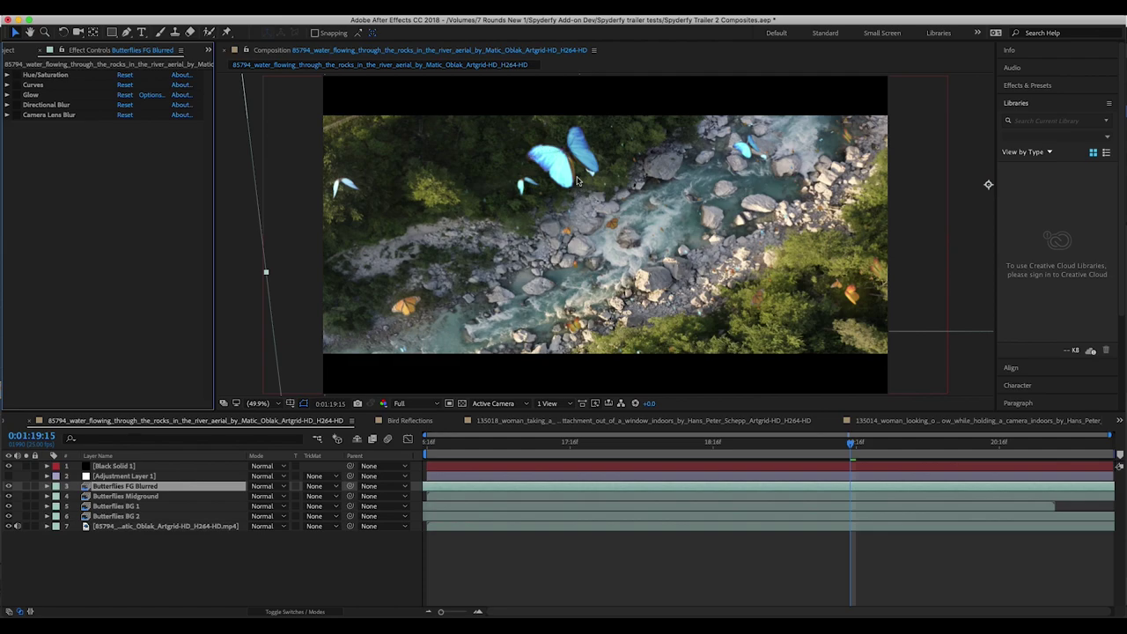
Step: Re-enable Hue/Saturation and Curves on Butterflies FG Blurred, examining the saturation value and the RGB curve
{"action": "left_click", "coordinate": [7, 75]}
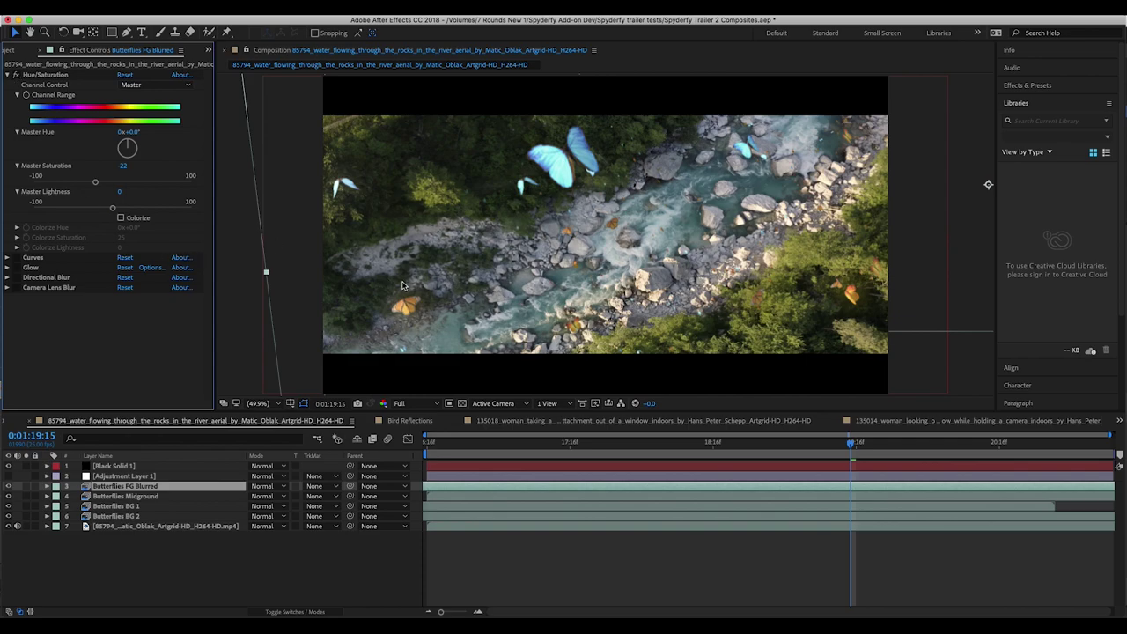
{"action": "left_click", "coordinate": [7, 258]}
{"action": "scroll", "coordinate": [106, 264], "scroll_direction": "down", "scroll_amount": 3}
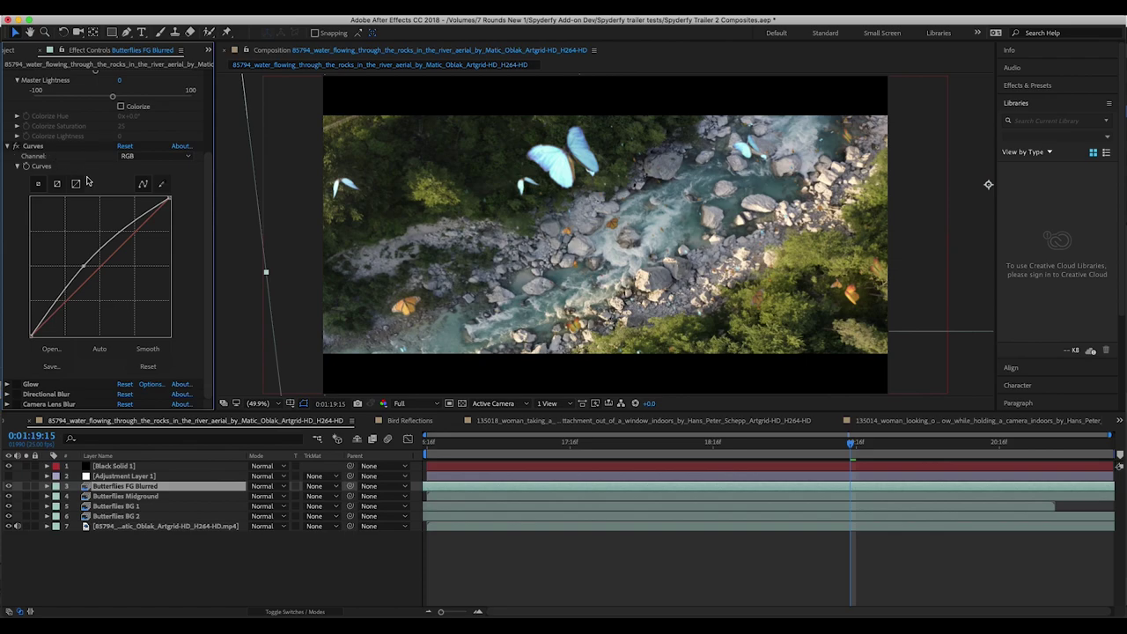
{"action": "left_click", "coordinate": [7, 145]}
Step: Re-enable Glow on Butterflies FG Blurred and examine its radius and intensity settings
{"action": "left_click", "coordinate": [32, 267]}
{"action": "left_click", "coordinate": [7, 266]}
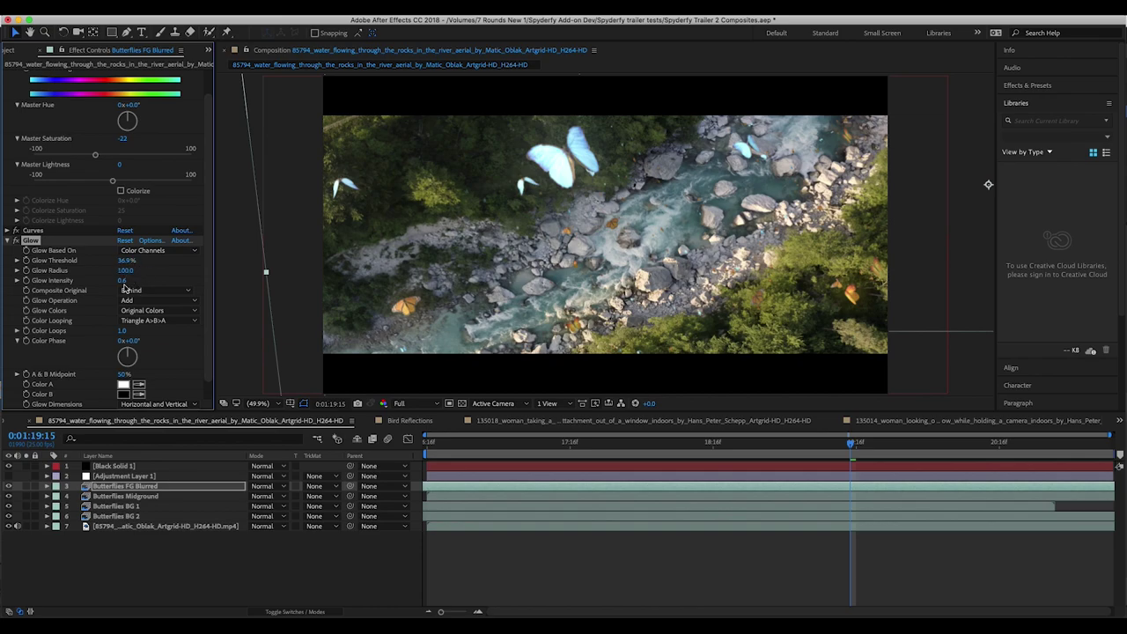
{"action": "mouse_move", "coordinate": [123, 269]}
{"action": "left_mouse_down"}
{"action": "mouse_move", "coordinate": [124, 282]}
{"action": "mouse_move", "coordinate": [179, 276]}
{"action": "mouse_move", "coordinate": [123, 283]}
{"action": "left_mouse_up"}
{"action": "left_click", "coordinate": [8, 240]}
Step: Re-enable Directional Blur and Camera Lens Blur on Butterflies FG Blurred, with the Camera Lens Blur settings expanded
{"action": "left_click", "coordinate": [50, 278]}
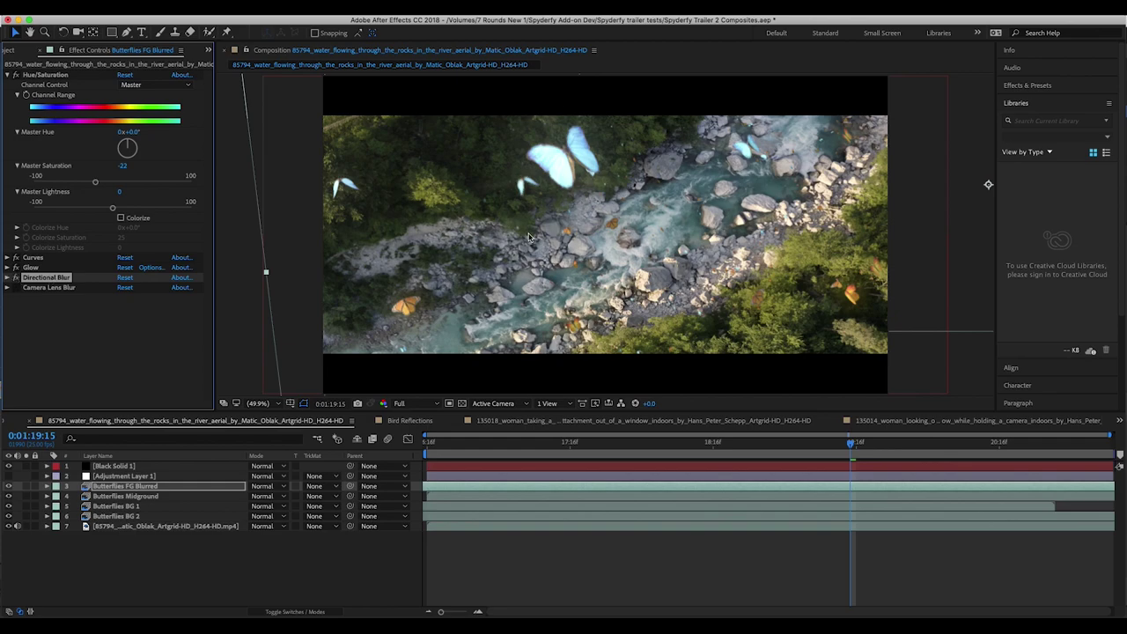
{"action": "left_click", "coordinate": [7, 287]}
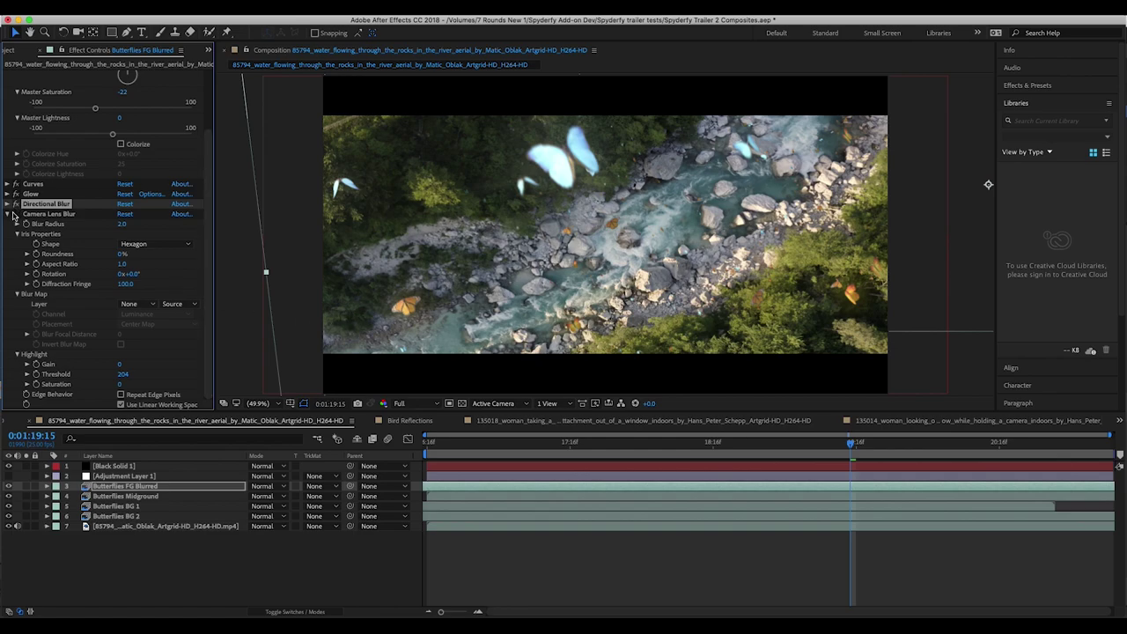
{"action": "left_click", "coordinate": [17, 215]}
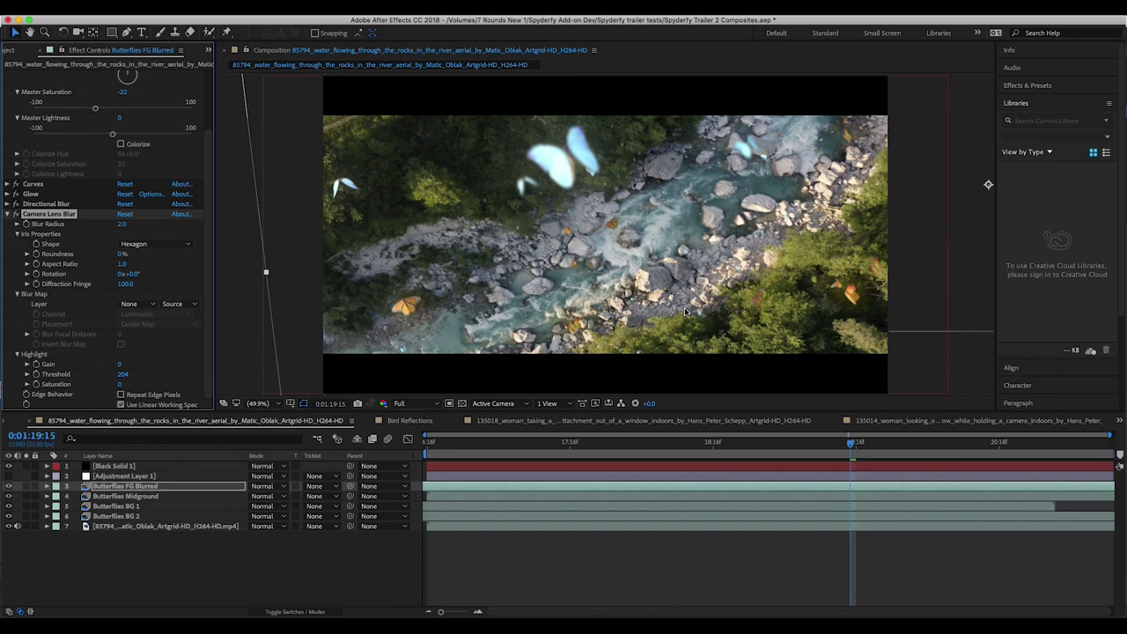
Step: Expand Lumetri Color on Adjustment Layer 1 and make that layer visible to apply the colour grade
{"action": "left_click", "coordinate": [123, 476]}
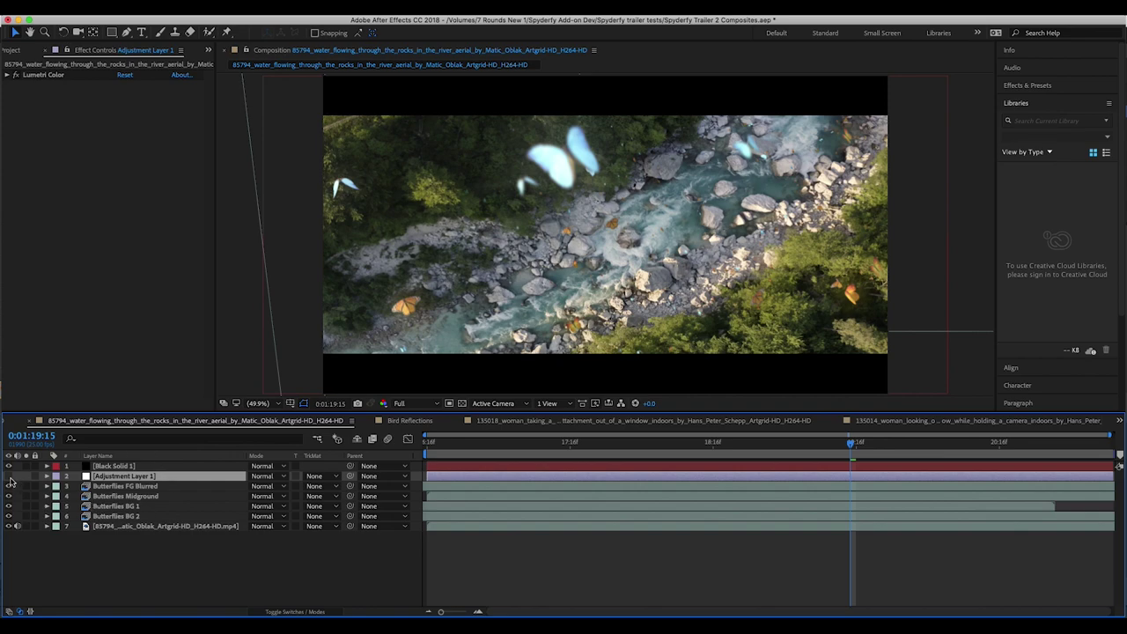
{"action": "left_click", "coordinate": [7, 76]}
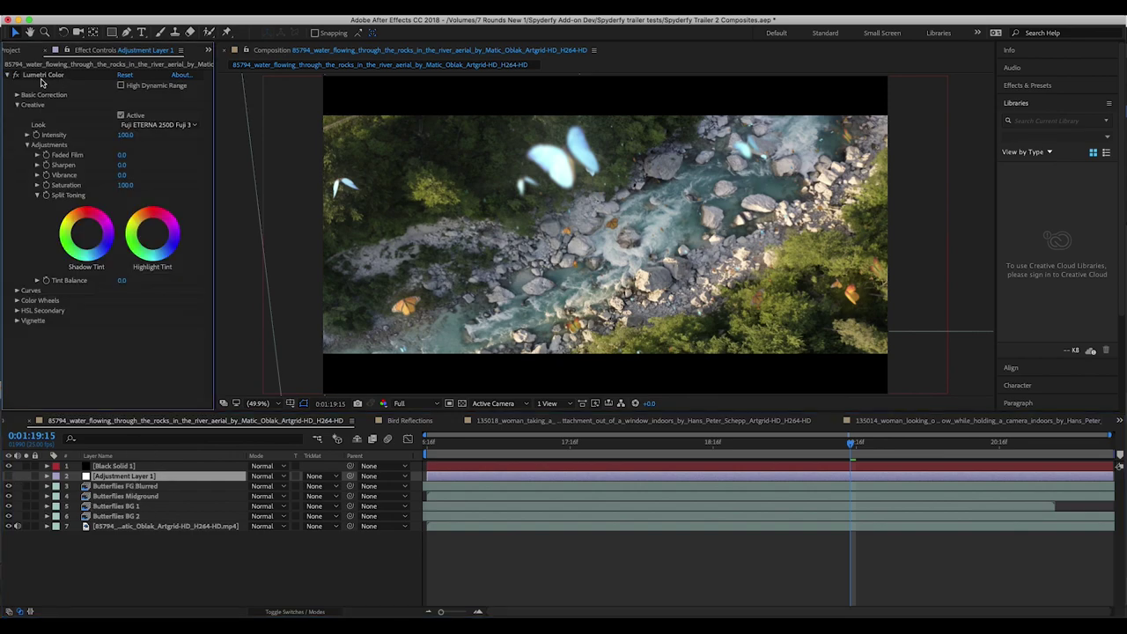
{"action": "left_click", "coordinate": [9, 475]}
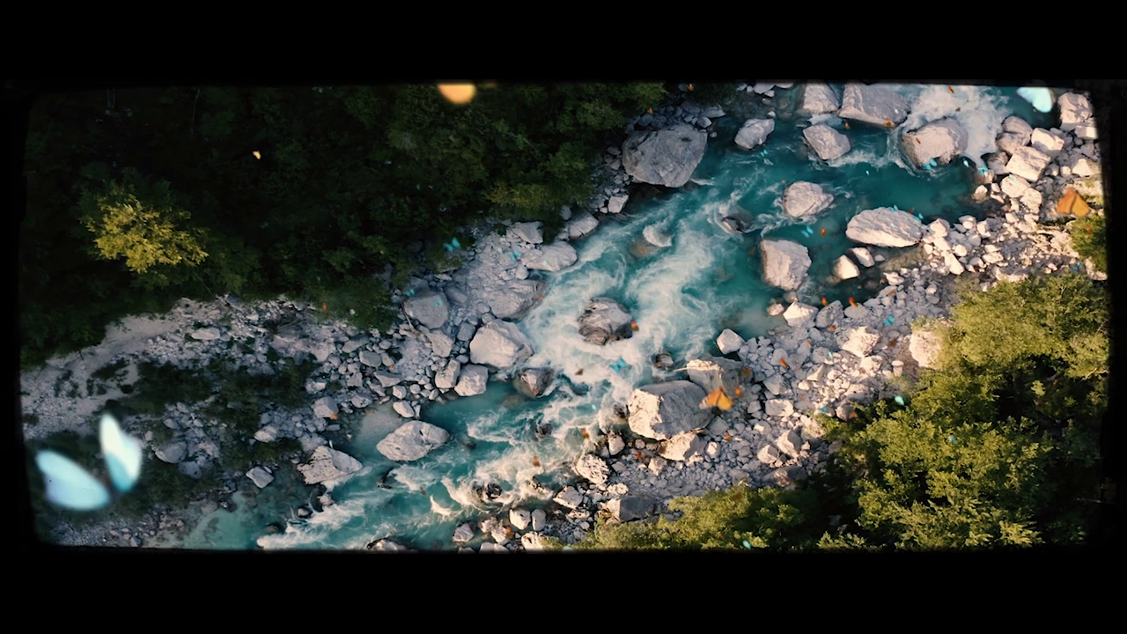